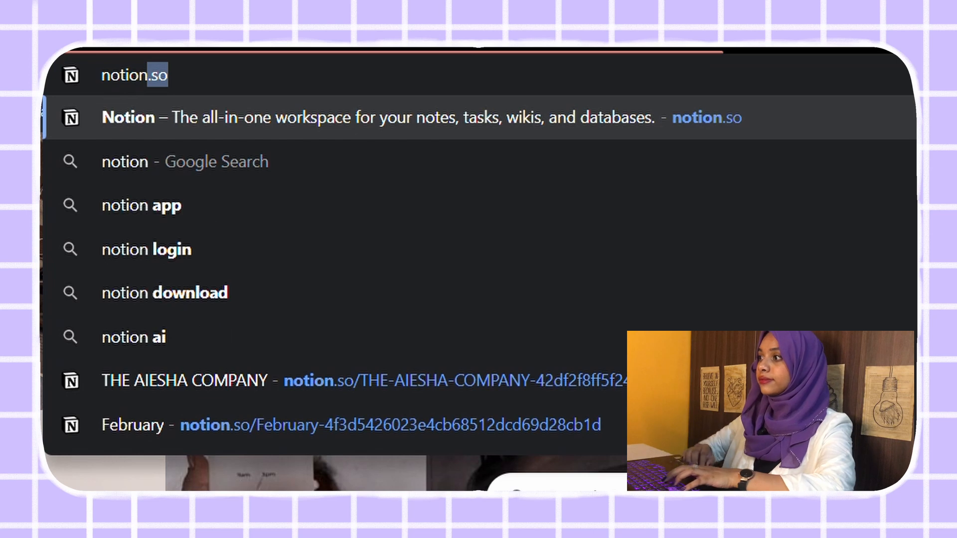
Step: Open notion.so and switch to the workspace with the black heart icon
key(Return)
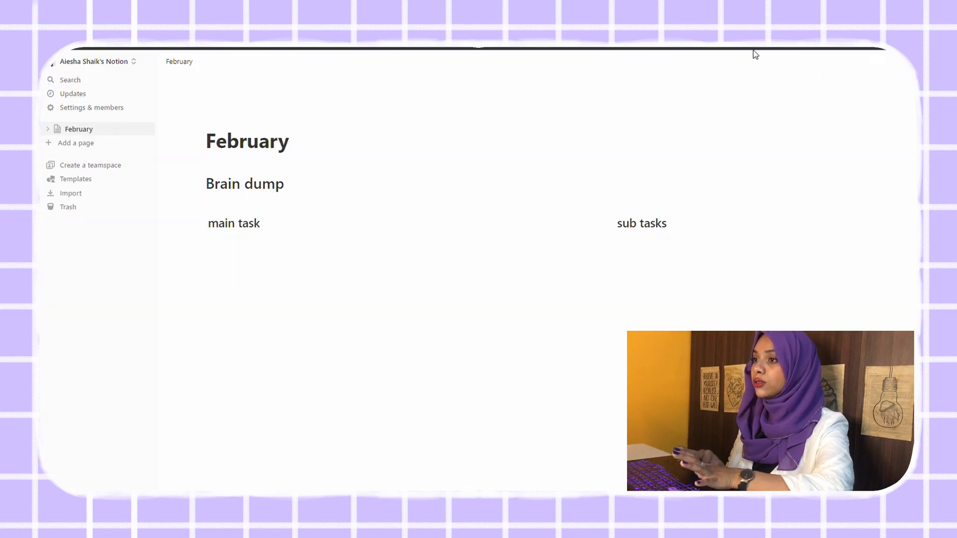
click(132, 62)
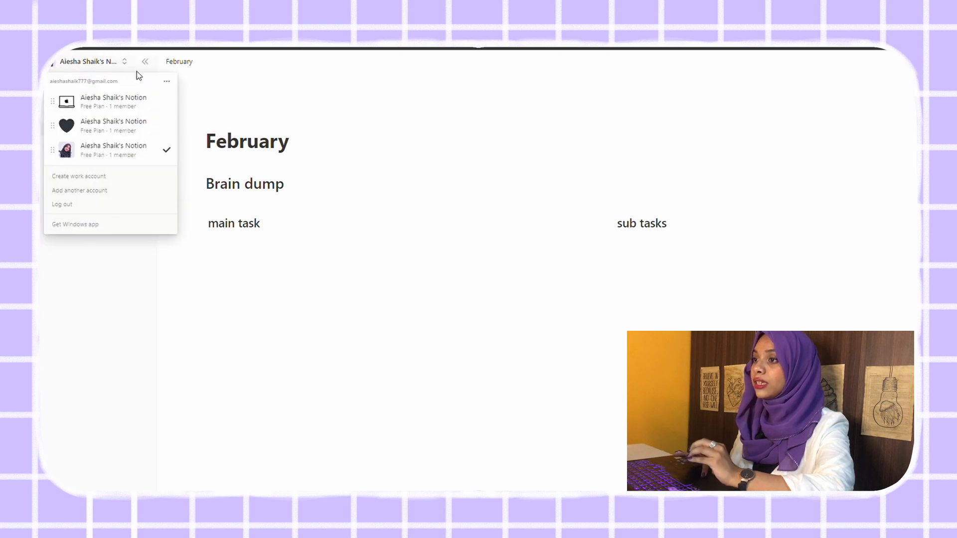
click(138, 127)
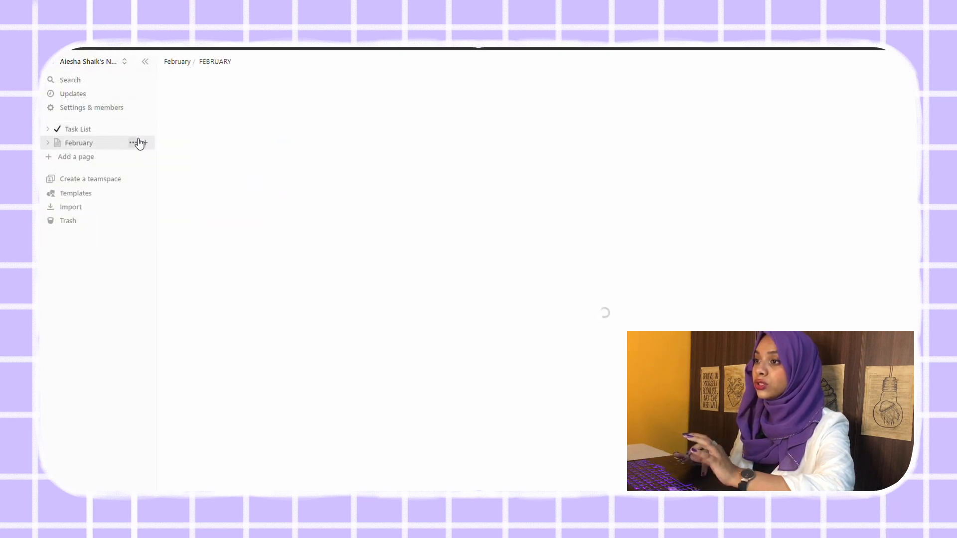
Step: Delete the existing February page and add a new empty page titled "February"
click(134, 142)
click(147, 145)
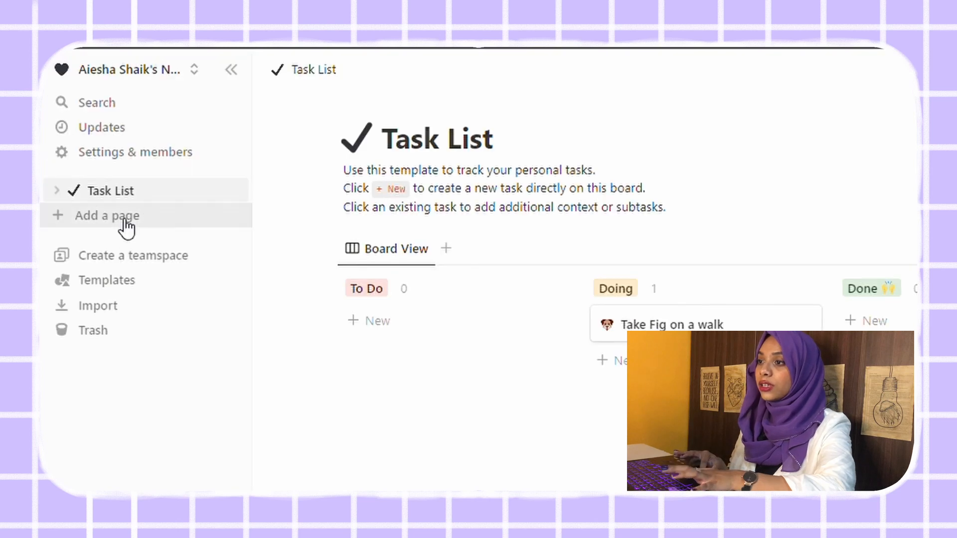
click(124, 219)
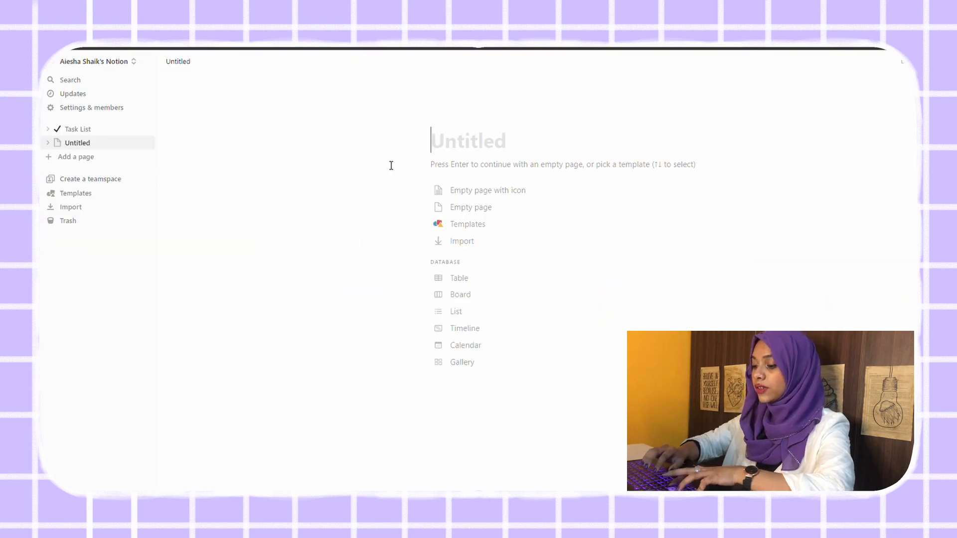
text(Februar)
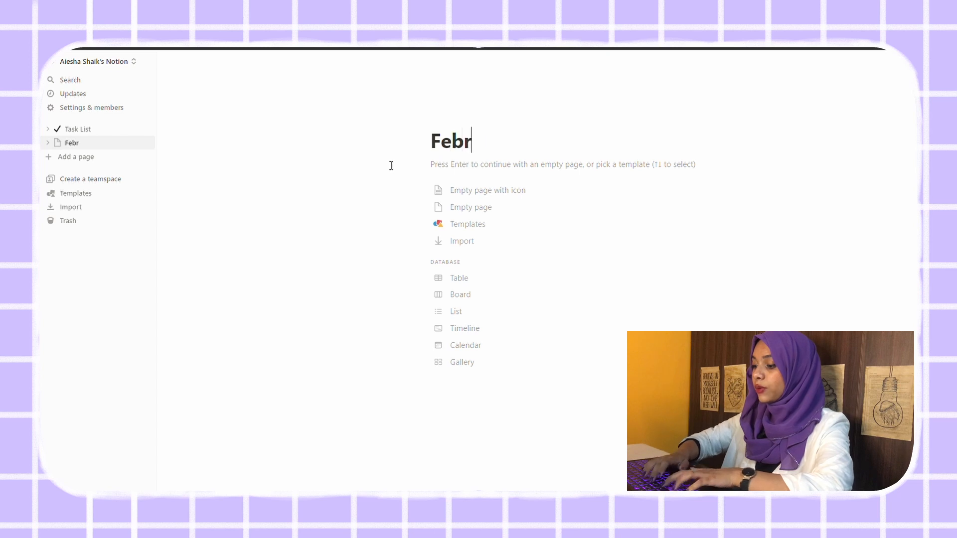
text(y)
key(Return)
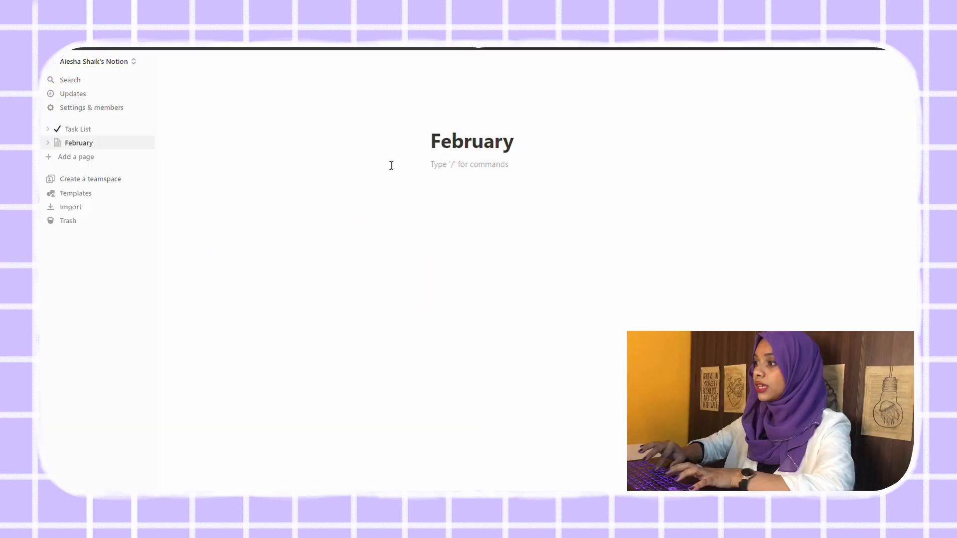
Step: Add a Heading 1 block reading "BRAIN DUMP" at the start of the February page
text(/)
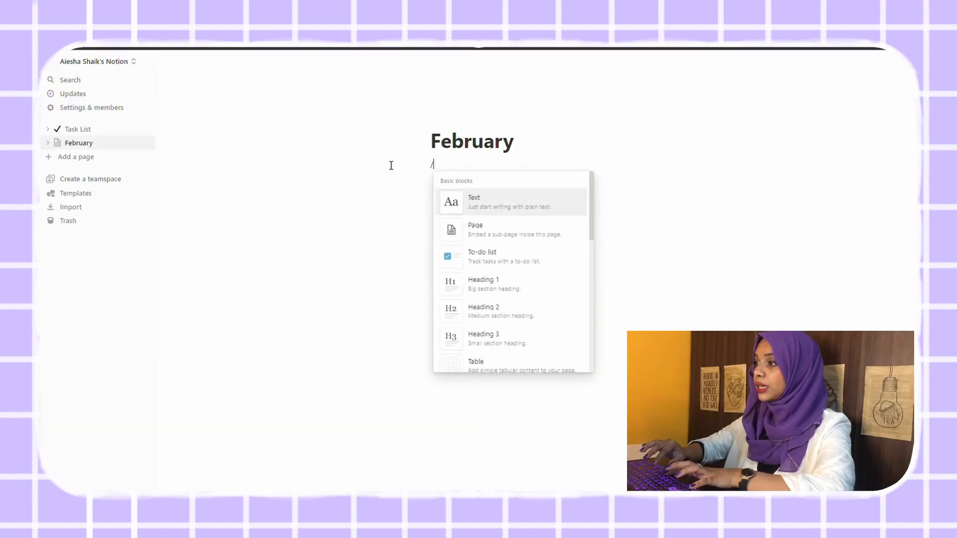
text(hea)
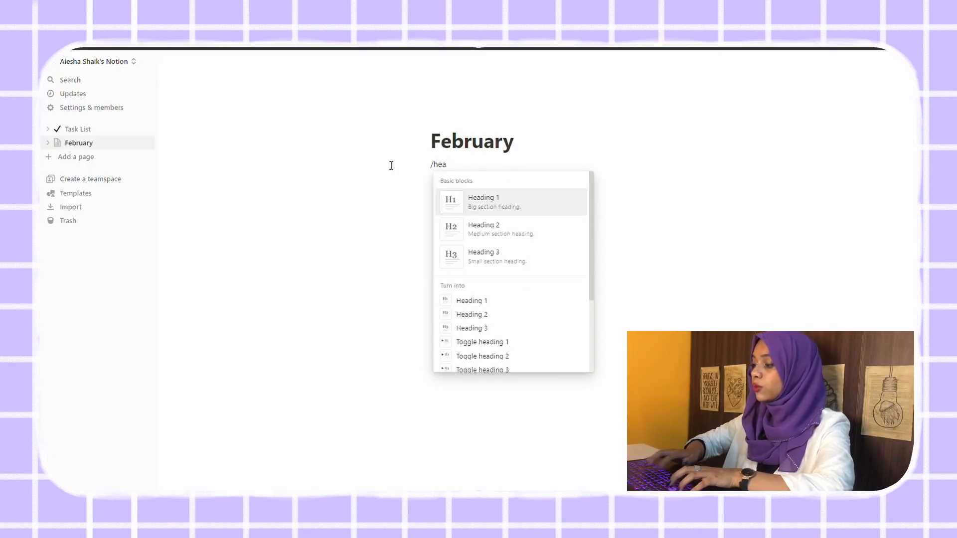
key(Return)
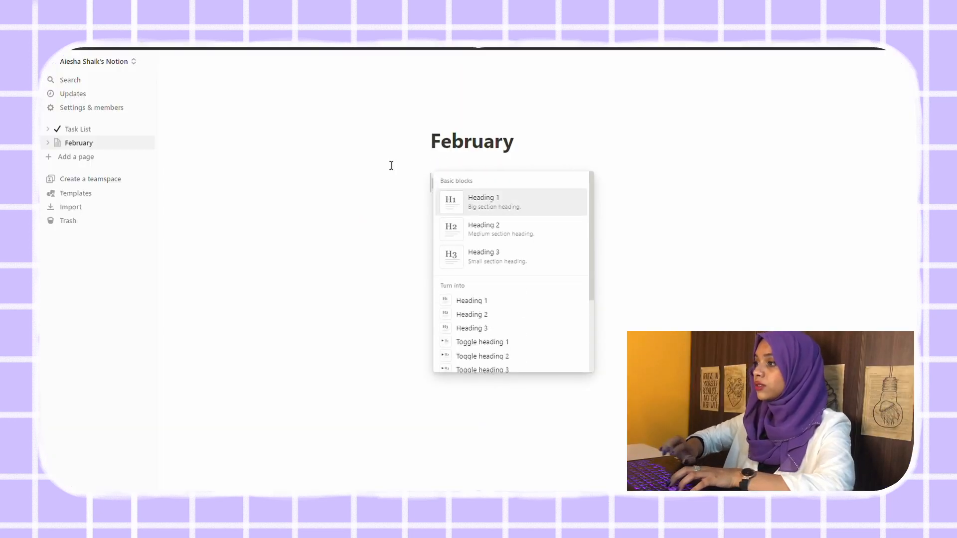
text(b)
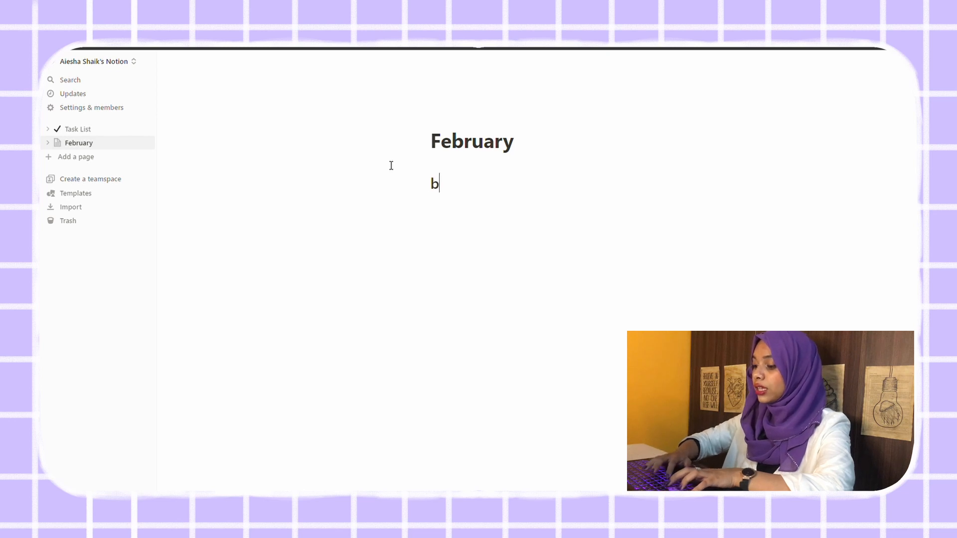
key(BackSpace)
text(BR)
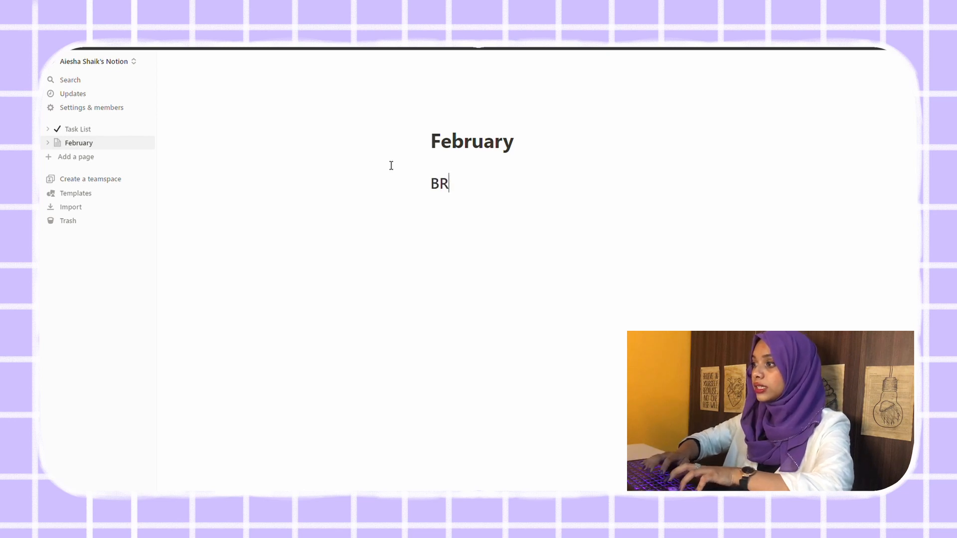
text(AIN DUMO)
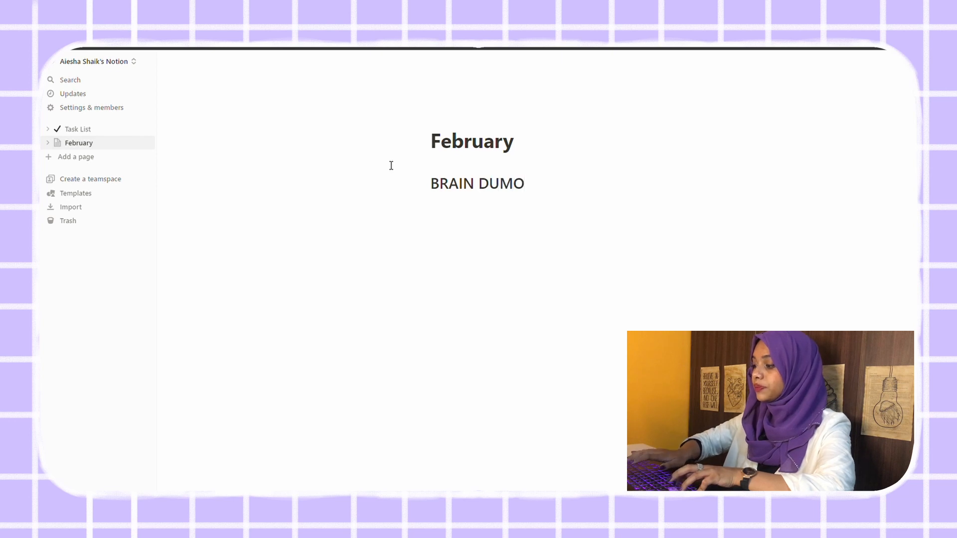
key(BackSpace)
text(P)
key(Return)
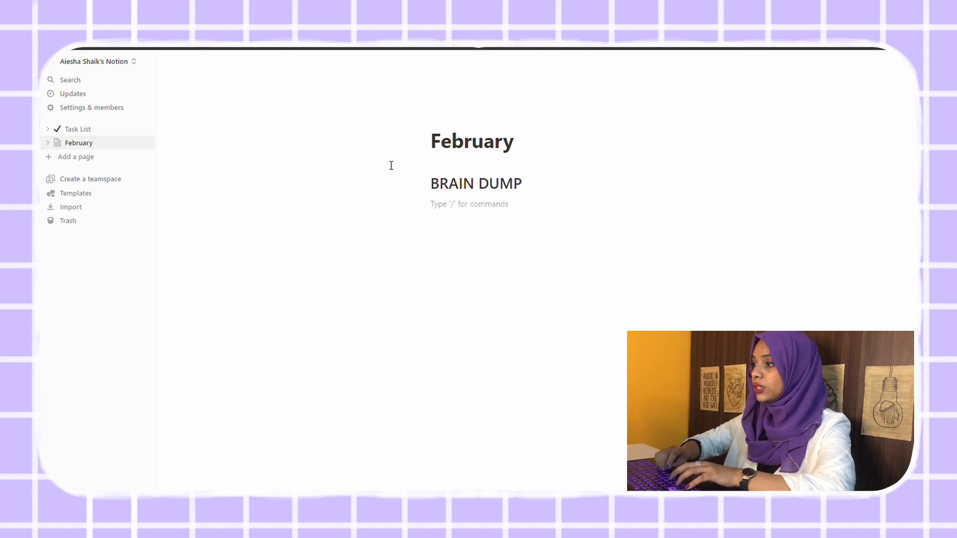
Step: Add two Heading 2 blocks below BRAIN DUMP, reading "Main goal" and "Sub goal"
text(/hea)
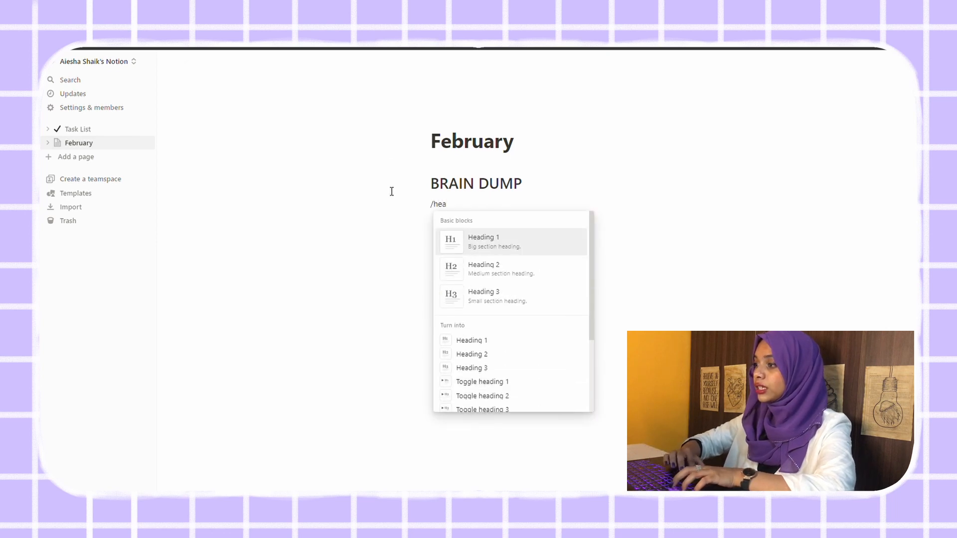
click(495, 278)
text(M)
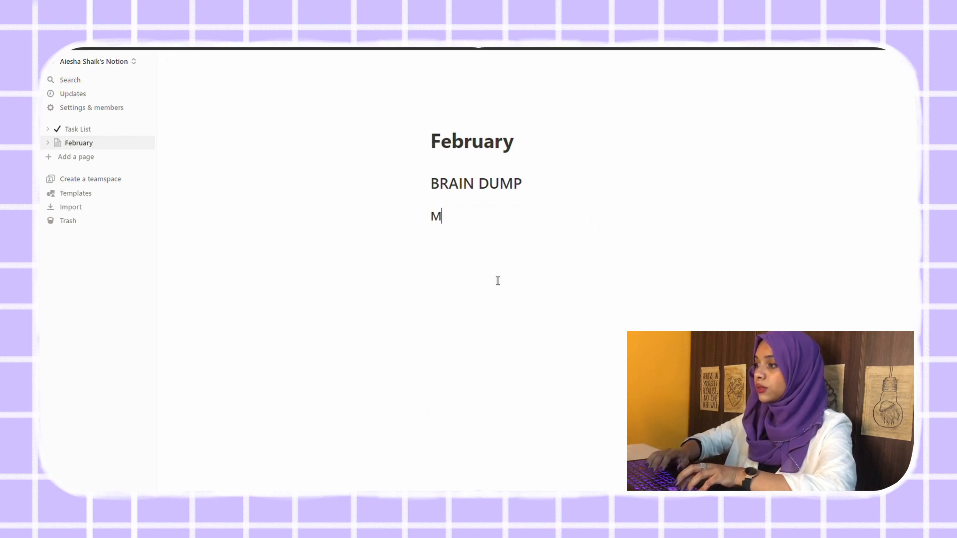
text(ain goal)
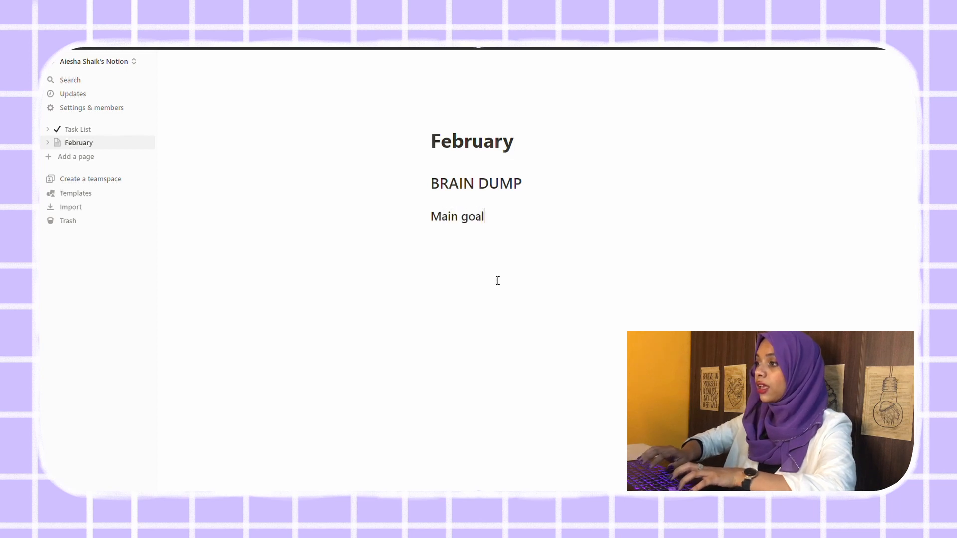
key(Return)
text(/)
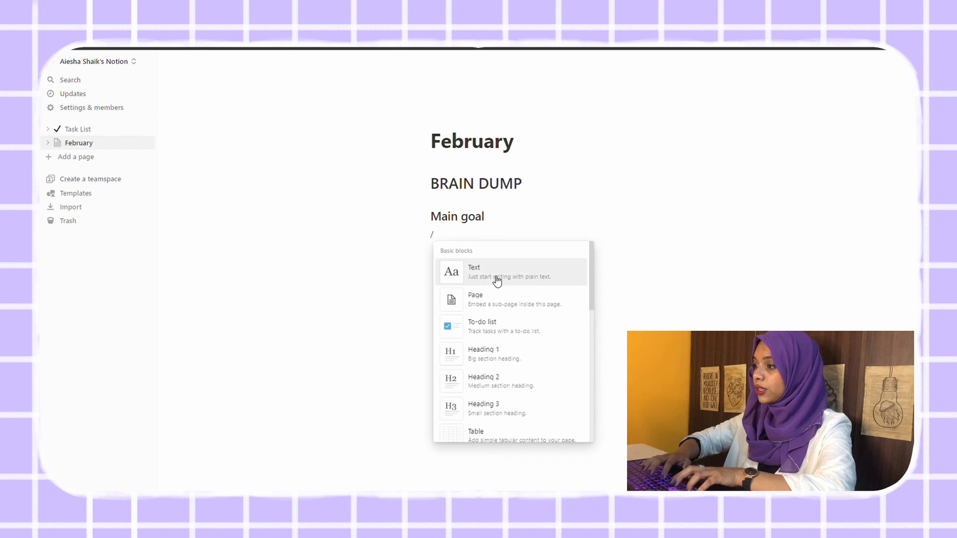
text(head)
click(497, 303)
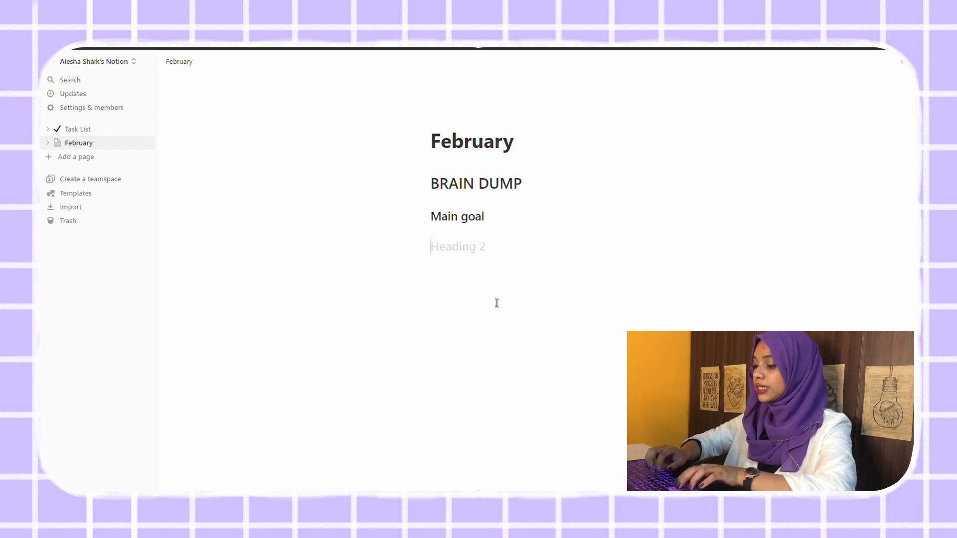
text(Sub goal)
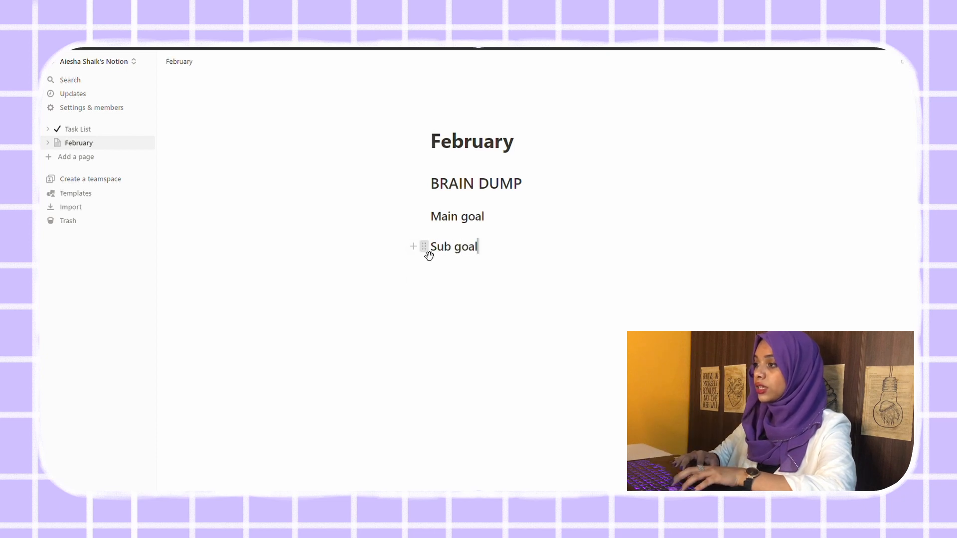
Step: Place the Sub goal heading in a second column beside Main goal and set the page to full width
drag(424, 246, 800, 223)
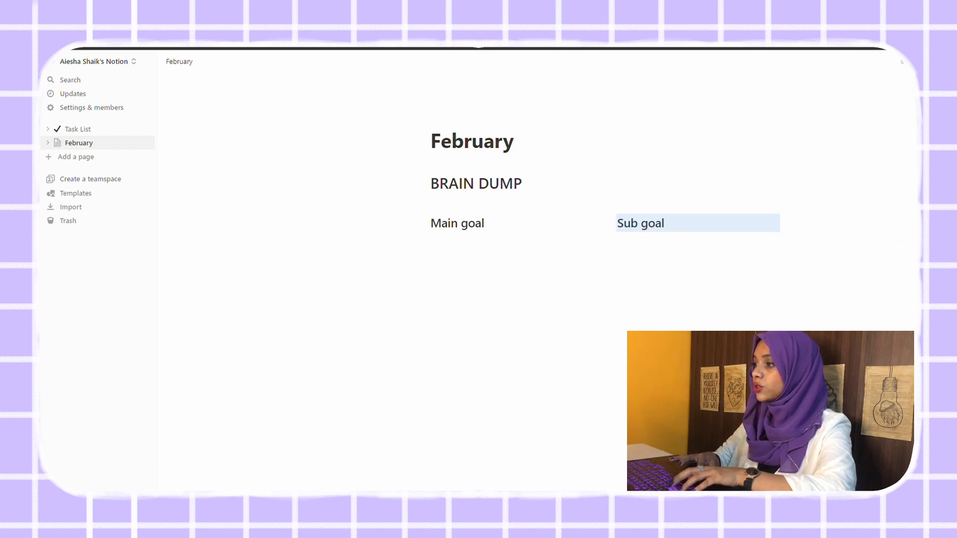
key(Escape)
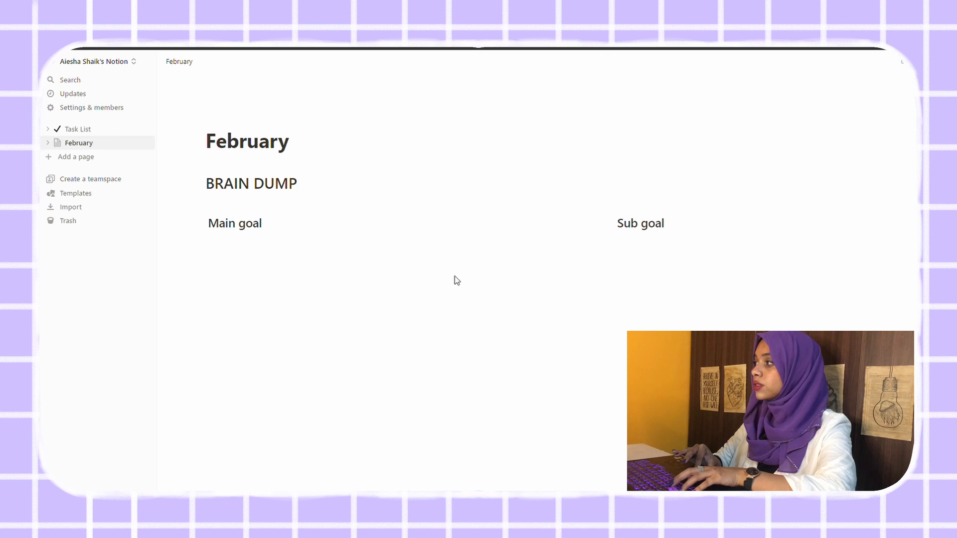
Step: Add a to-do item "learn python" under the Main goal heading
click(244, 255)
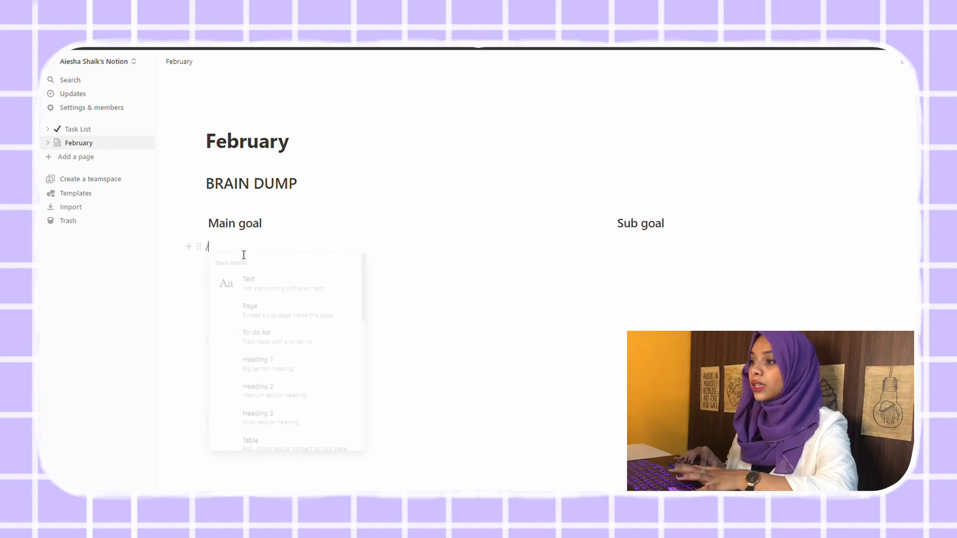
text(/t)
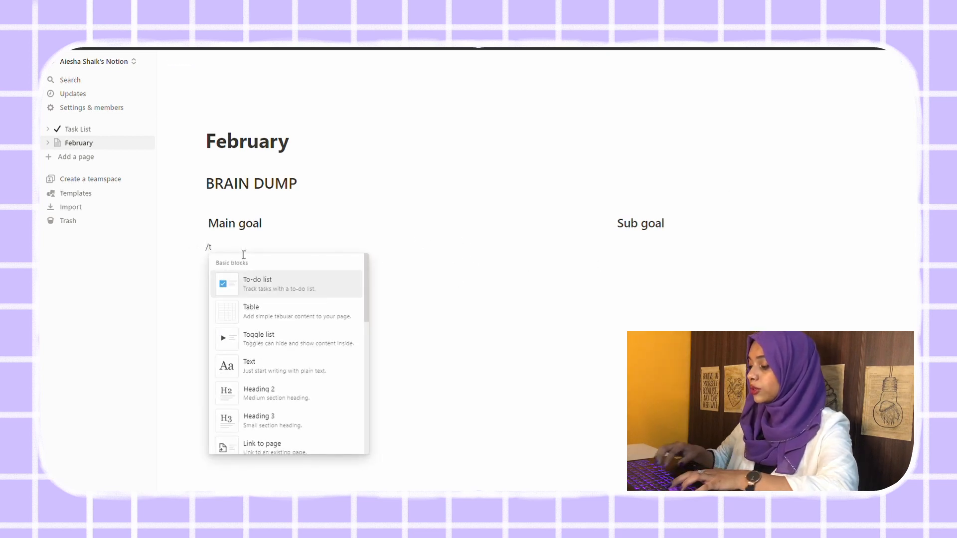
text(o)
click(269, 283)
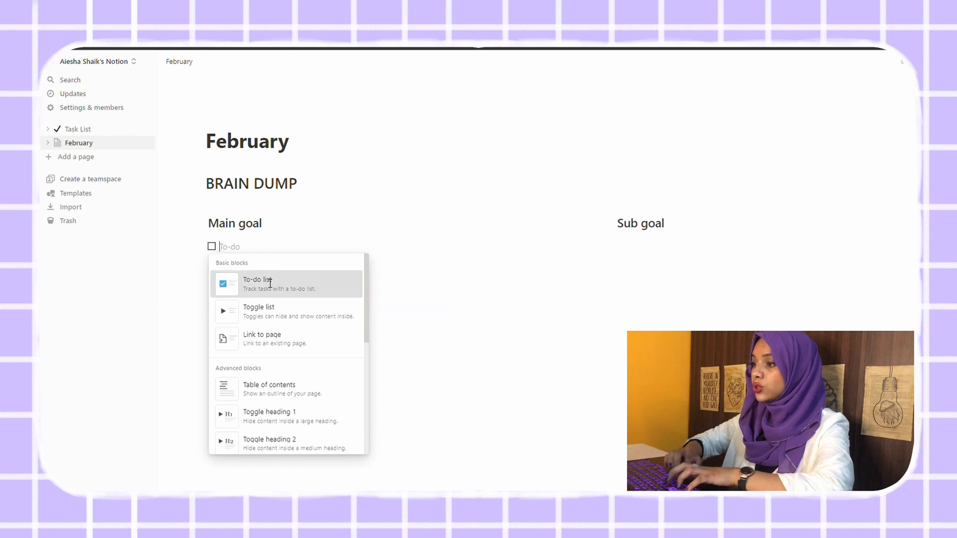
text(learn a coding langu)
key(BackSpace)
key(BackSpace)
key(BackSpace)
key(BackSpace)
key(BackSpace)
key(BackSpace)
key(BackSpace)
key(BackSpace)
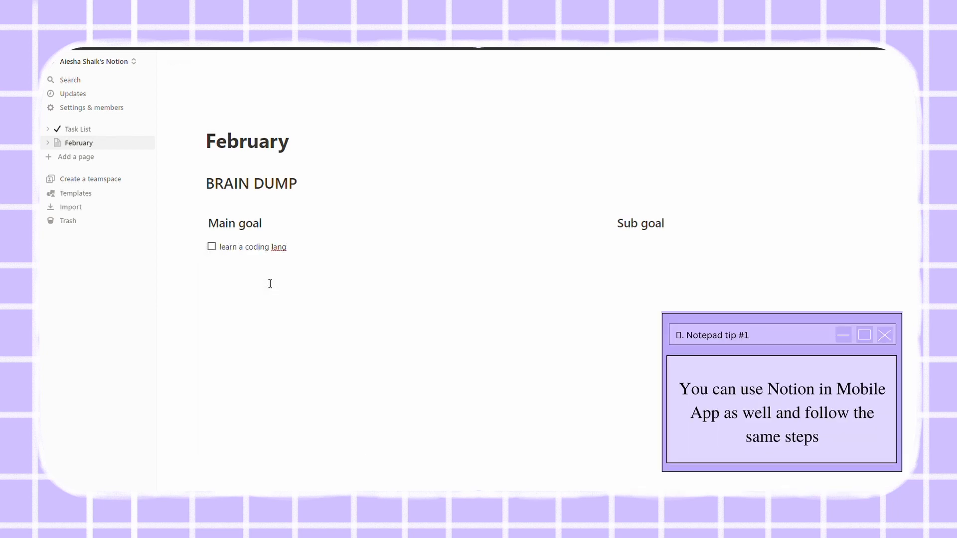
key(BackSpace)
key(BackSpace)
key(BackSpace)
key(BackSpace)
key(BackSpace)
key(BackSpace)
text(python)
key(Return)
key(BackSpace)
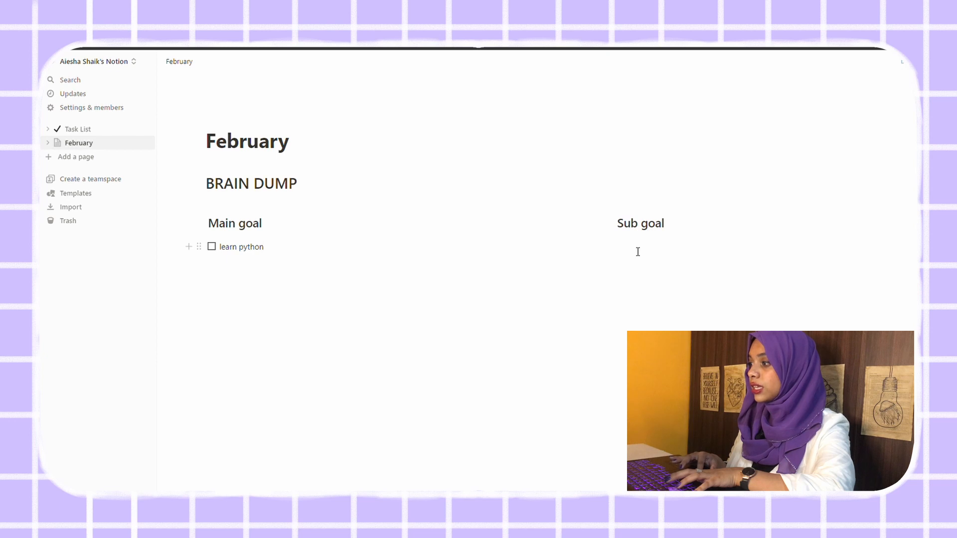
Step: Add an empty line under Sub goal and remove the blank line above the learn python item
click(681, 227)
key(Return)
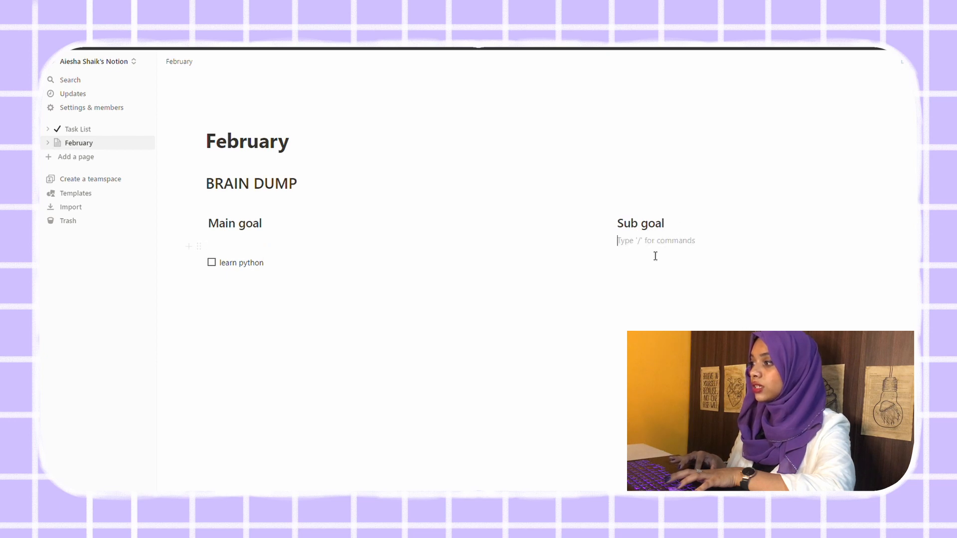
click(271, 244)
key(BackSpace)
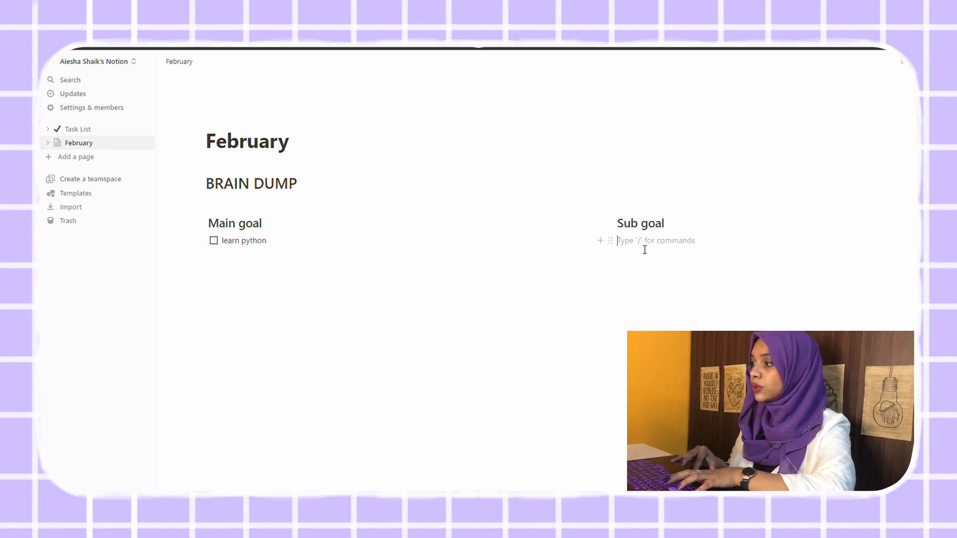
Step: Create a to-do list under Sub goal with the items "python syntax", "variables", "loops" and "structured project"
text(/todo)
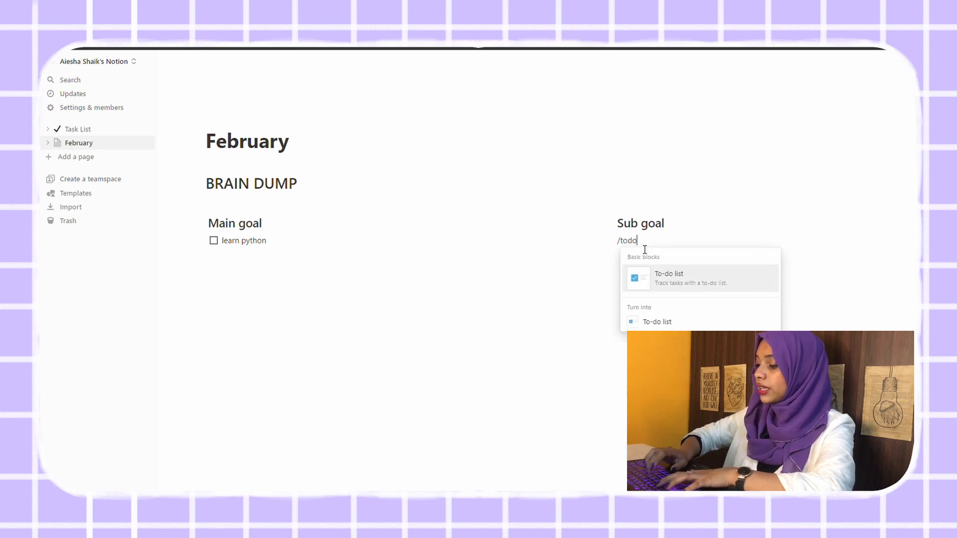
key(Return)
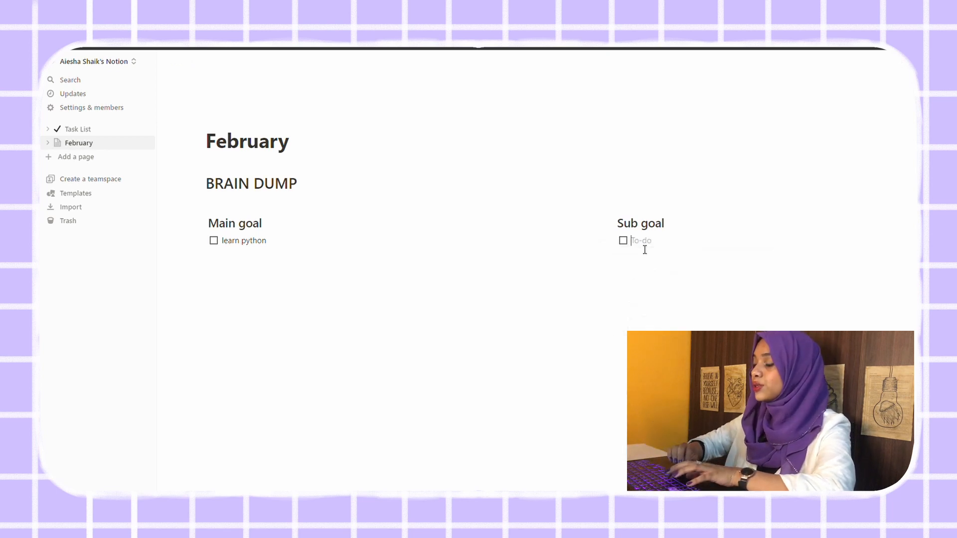
text(python syntax)
key(Return)
text(variables)
key(Return)
text(loops)
key(Return)
key(Return)
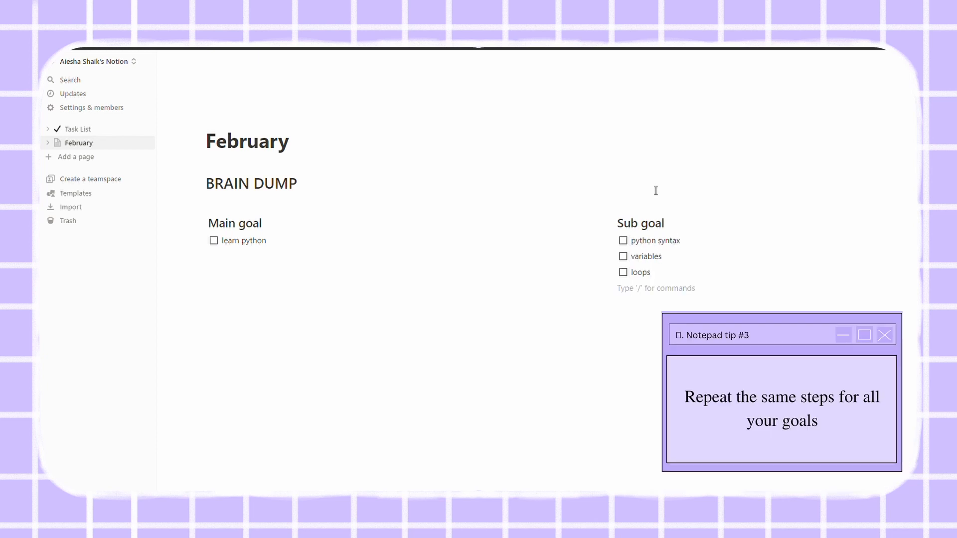
key(BackSpace)
key(Return)
text(structured project)
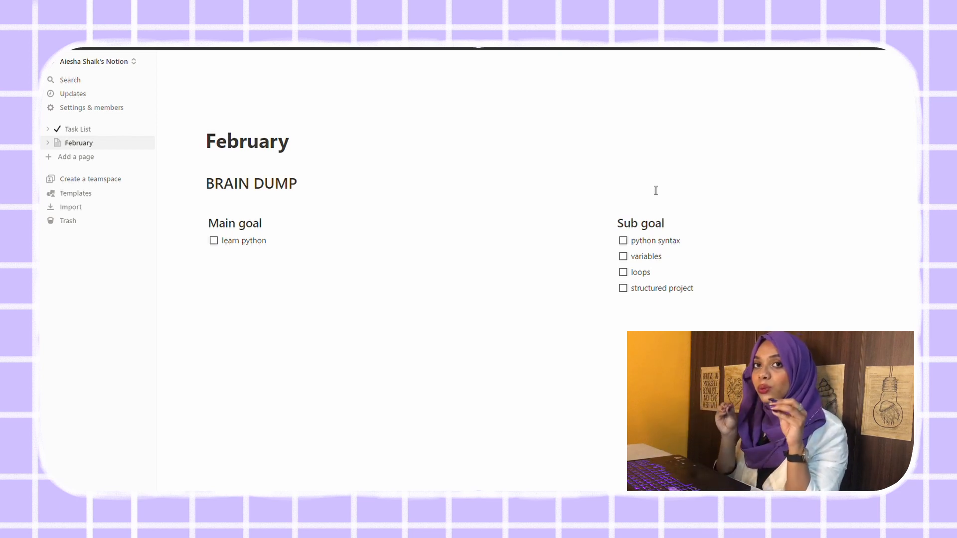
key(Return)
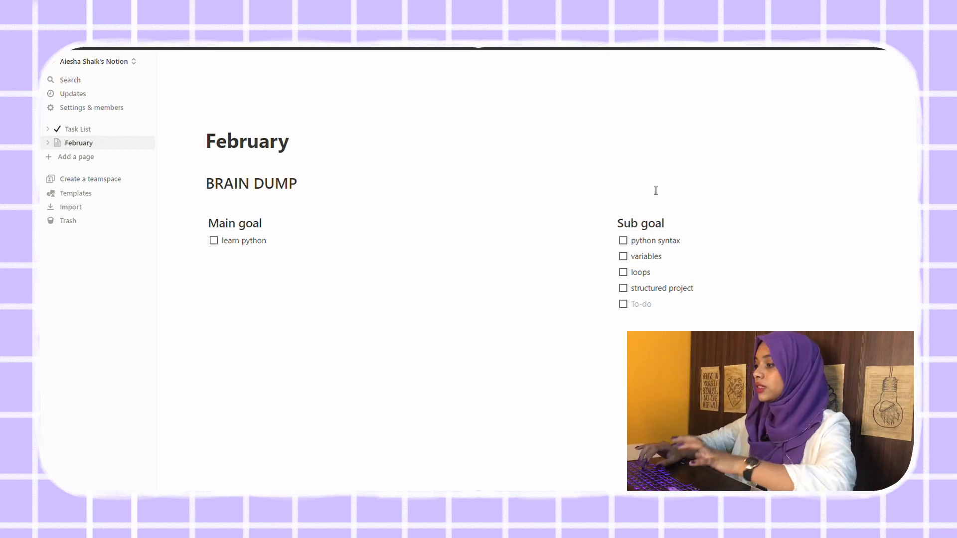
Step: Insert a horizontal divider below the Main goal and Sub goal columns
click(230, 336)
text(---)
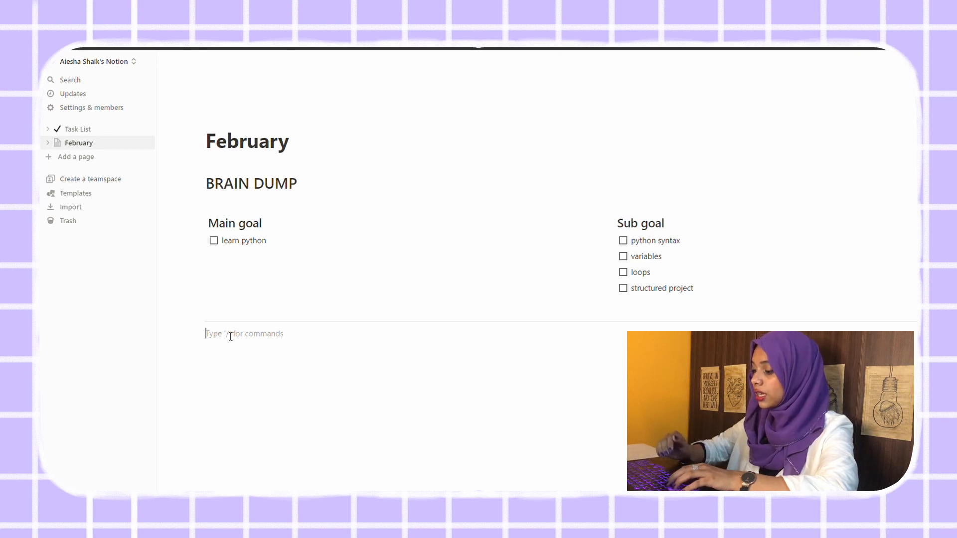
Step: Add a to-do item "upload 4 videos" below the divider, with an empty to-do beside it in a second column
text(/to)
key(Return)
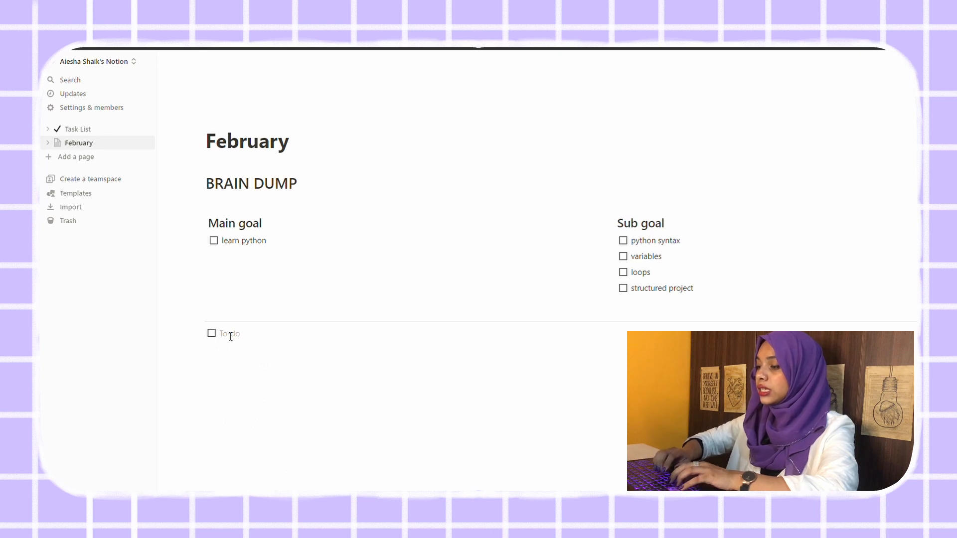
text(upload 4 videos)
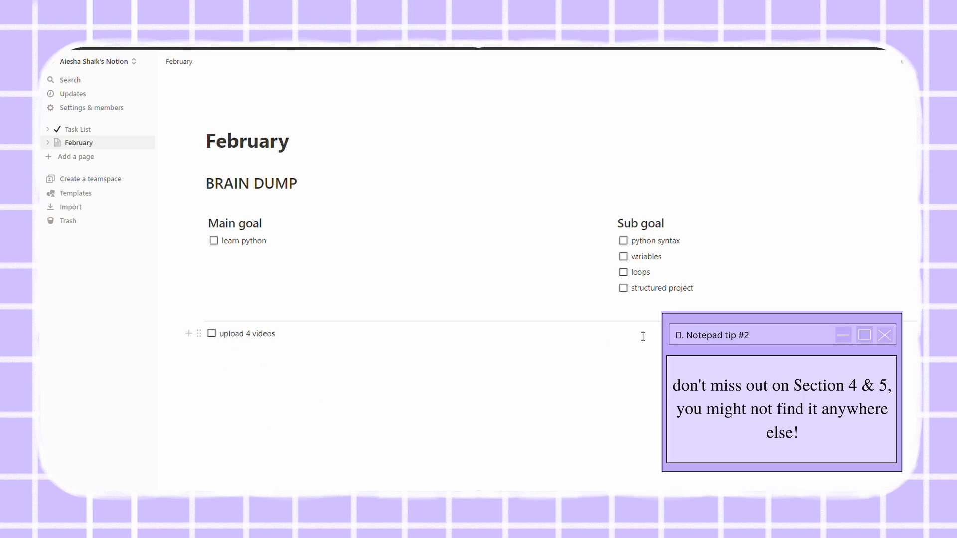
key(Return)
key(Tab)
drag(225, 349, 698, 335)
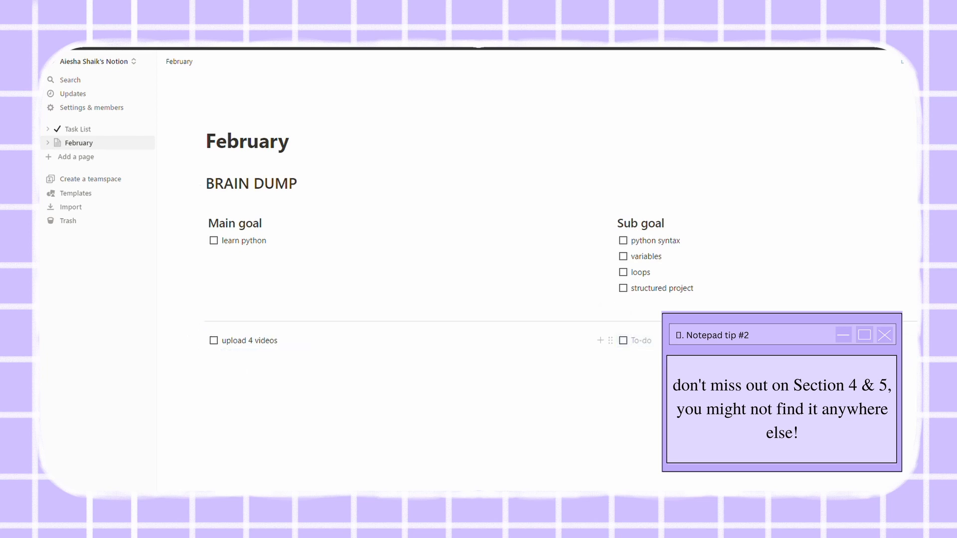
Step: Fill the to-do list beside "upload 4 videos" with the sub goals "vid 1", "vid 2" and "vid 3"
text(vid 1)
key(Return)
text(vid 2)
key(Return)
text(vid 3)
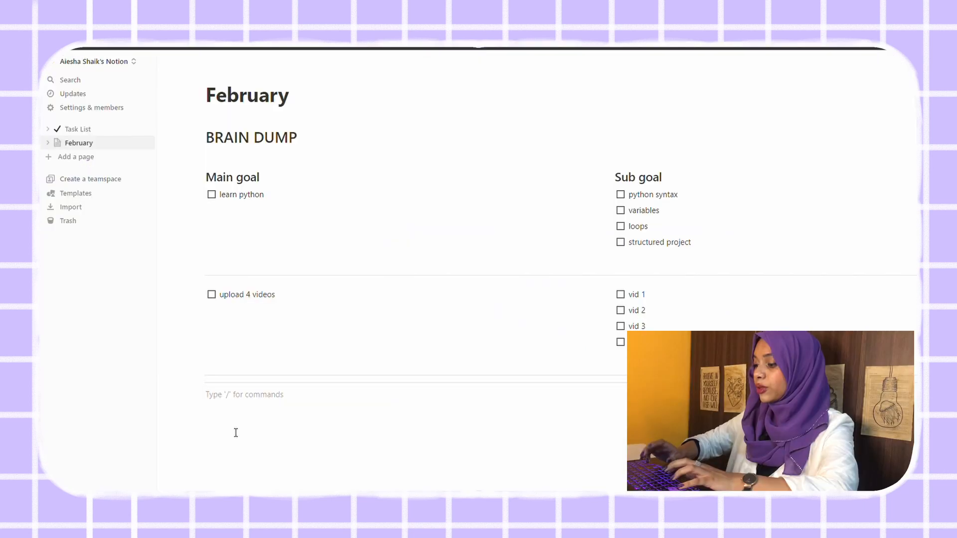
Step: Add a Heading 1 reading "NON-NEGOTIABLES" below the brain dump section
text(/)
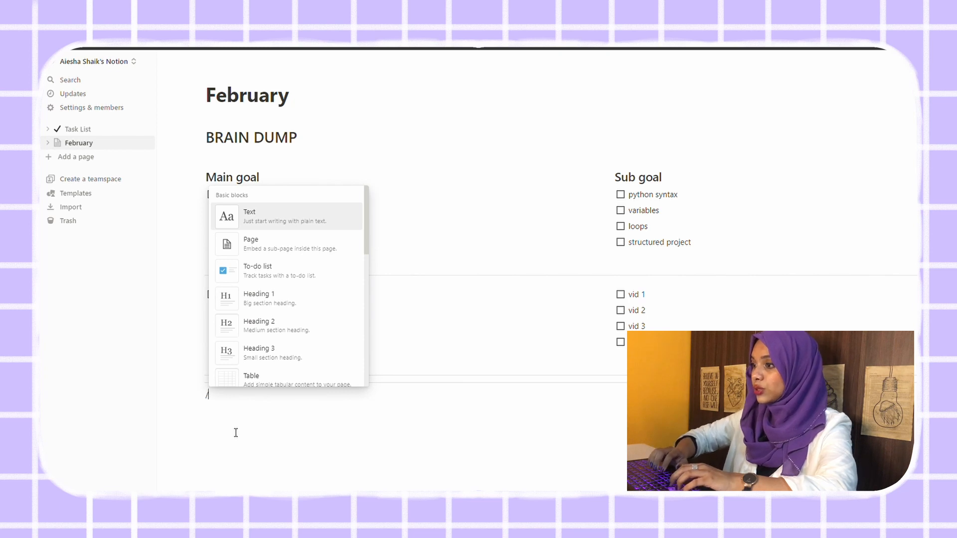
text(h)
key(Return)
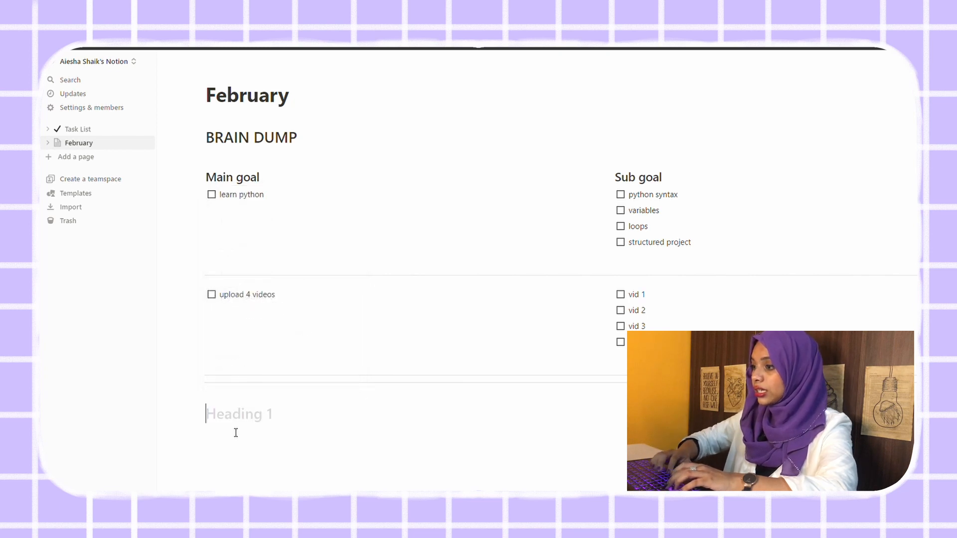
text(NO)
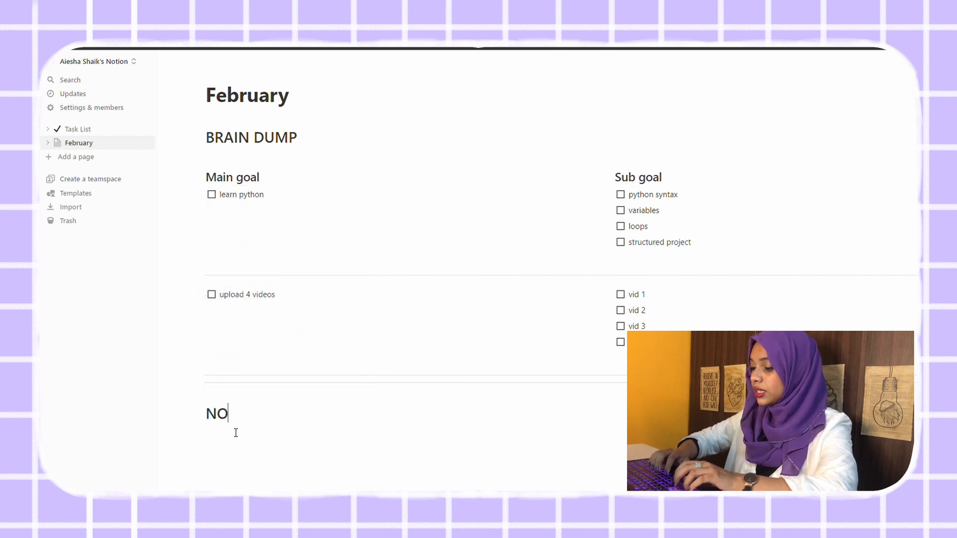
text(N-NEGOTI)
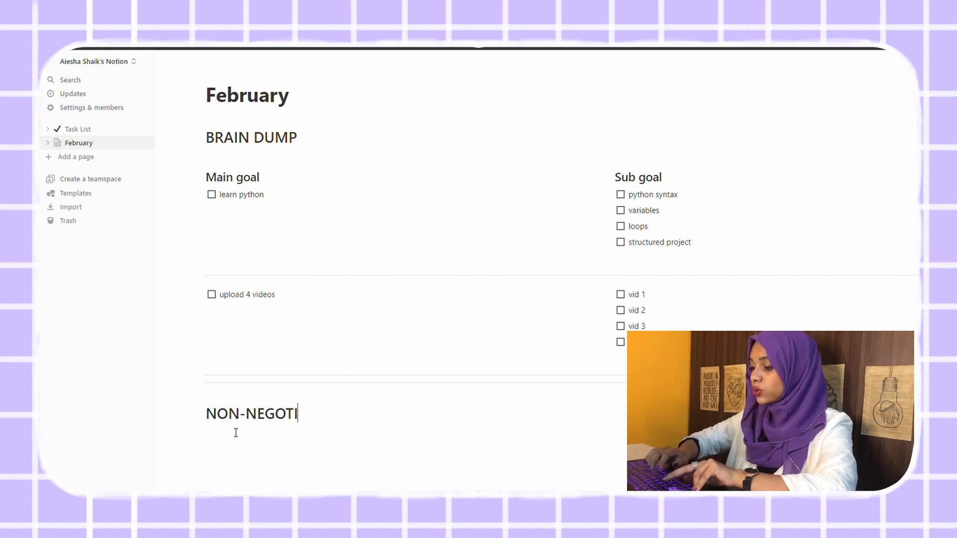
text(ABL)
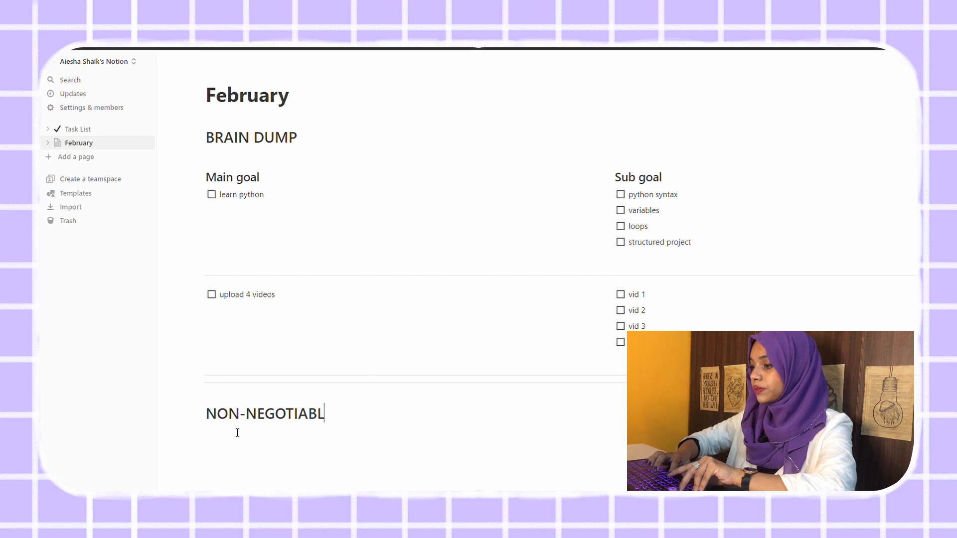
text(ES)
Step: Create a bulleted list under NON-NEGOTIABLES with the items "CED event meeting" and "CAB Assignment"
key(Return)
text(-)
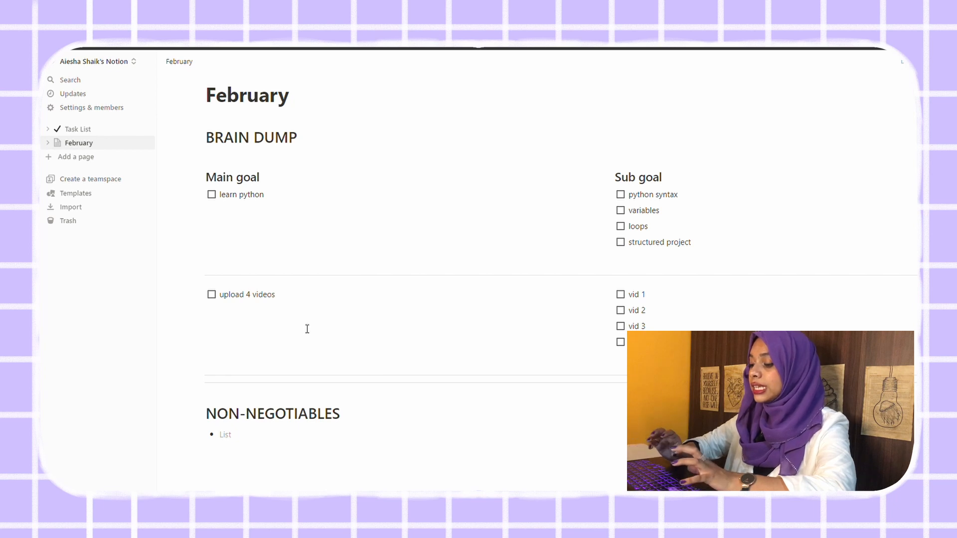
text(c)
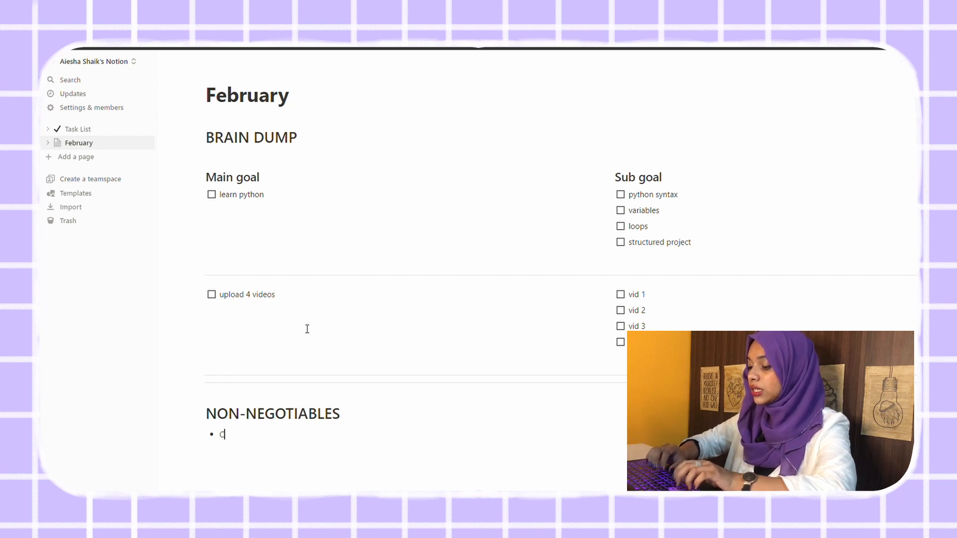
text(ED event meeting)
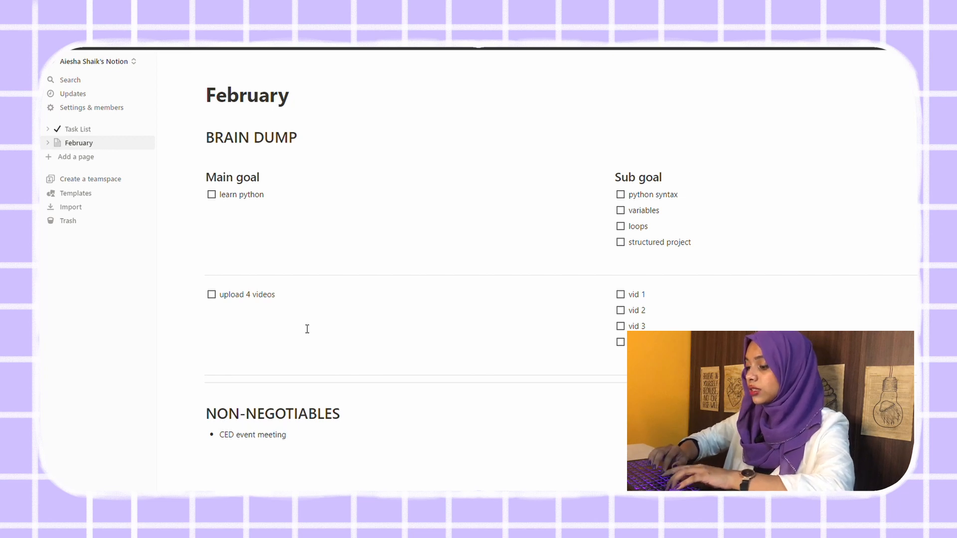
key(Return)
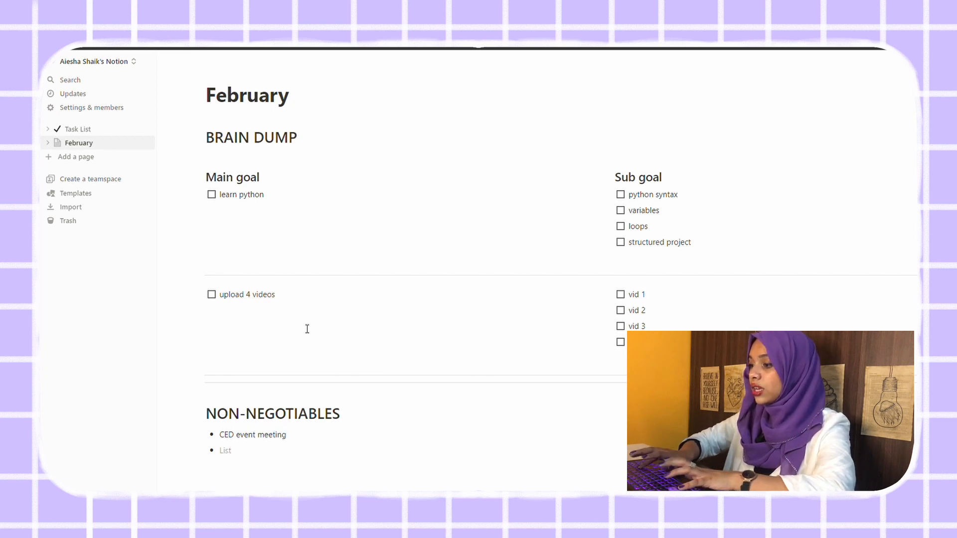
text(CAB)
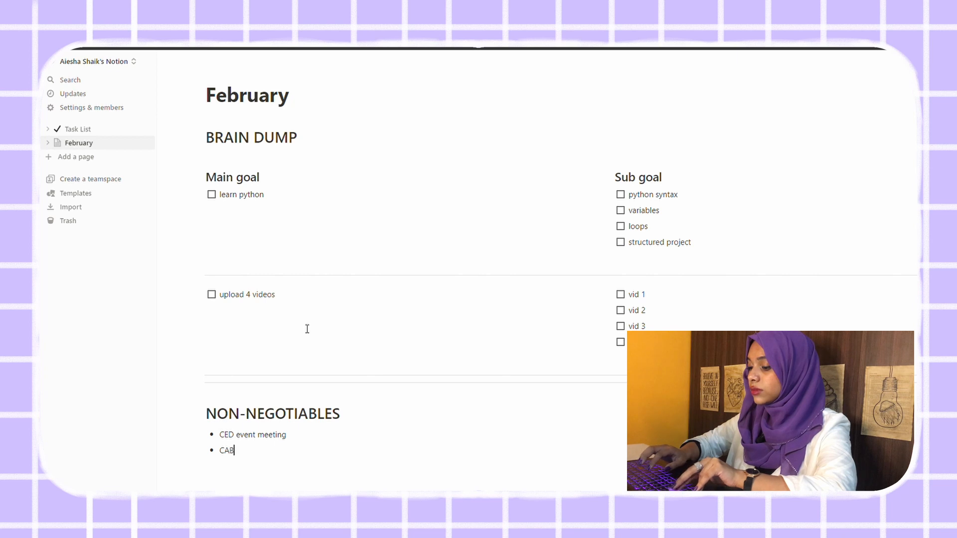
text( Assignment)
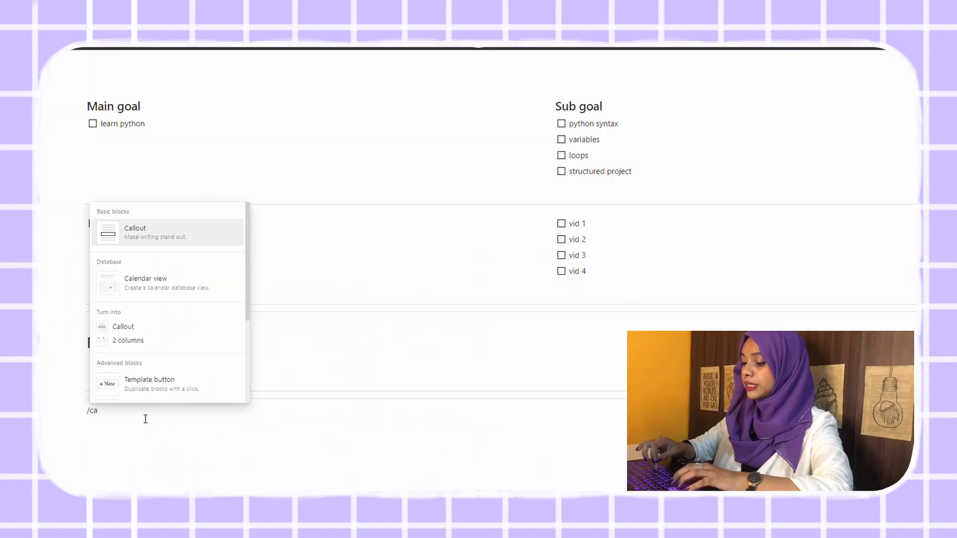
Step: Insert a calendar view with a new database below the non-negotiables and title it "FEBRUARY"
click(173, 285)
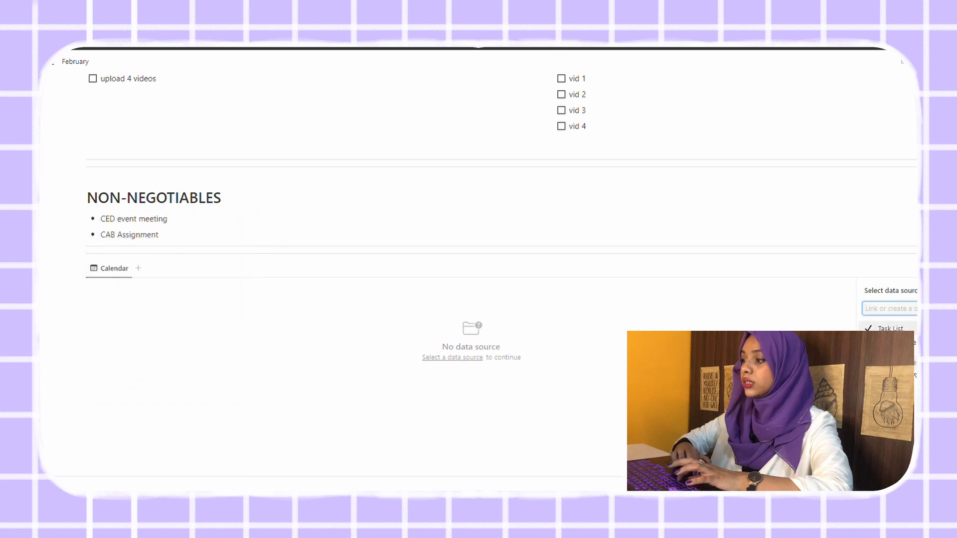
click(914, 369)
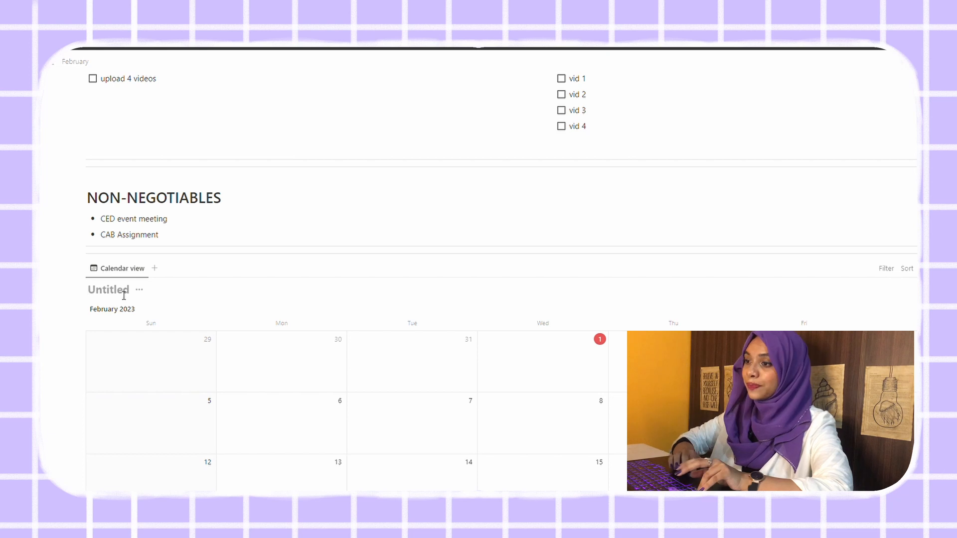
text(FEBRUARY)
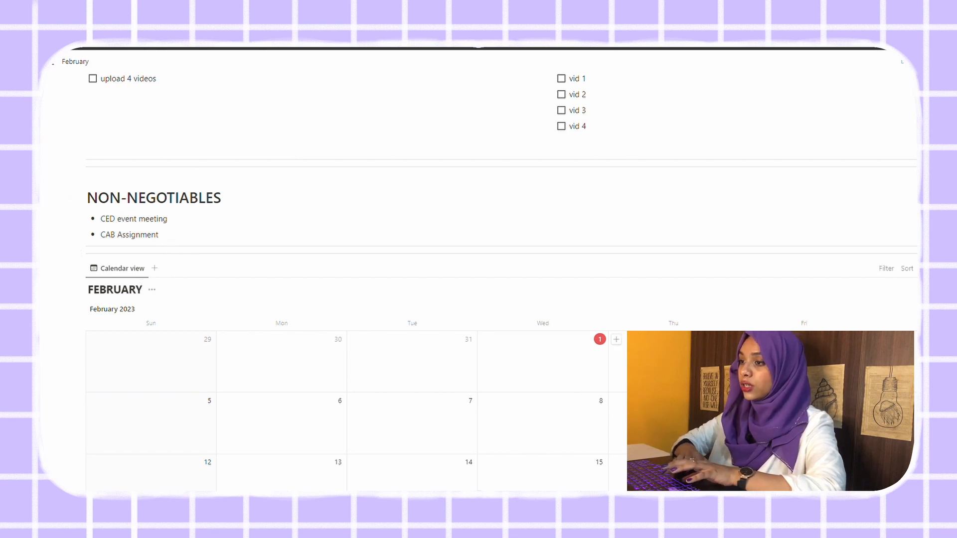
Step: Add a calendar entry "CED MEETING" on February 2
click(616, 340)
text(CED MEETING)
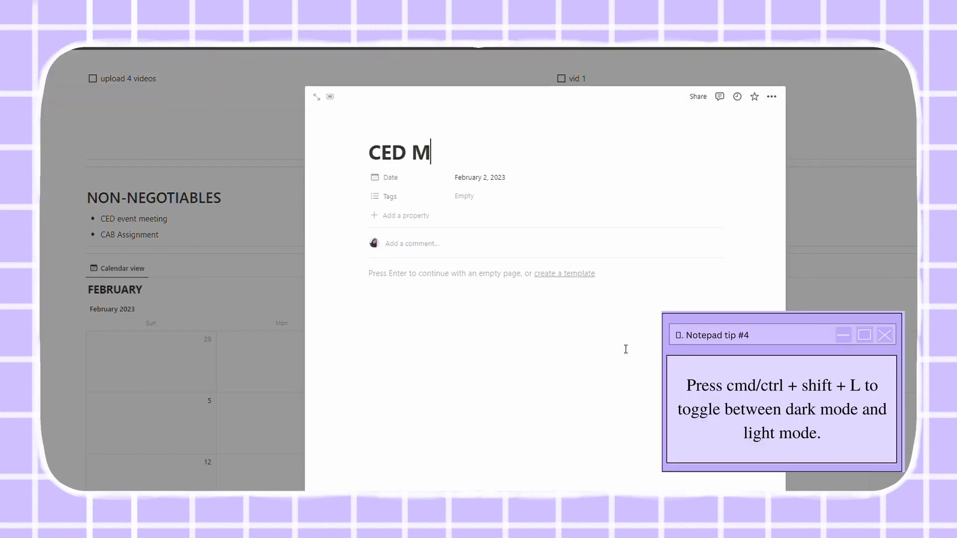
click(839, 301)
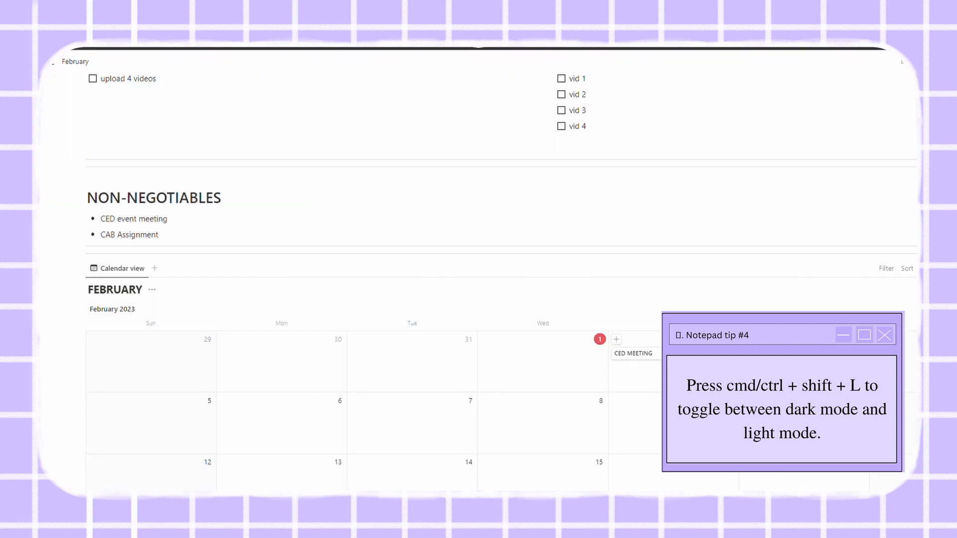
Step: Add a calendar entry "CAB Assignment" on February 1
scroll(547, 365, down, 2)
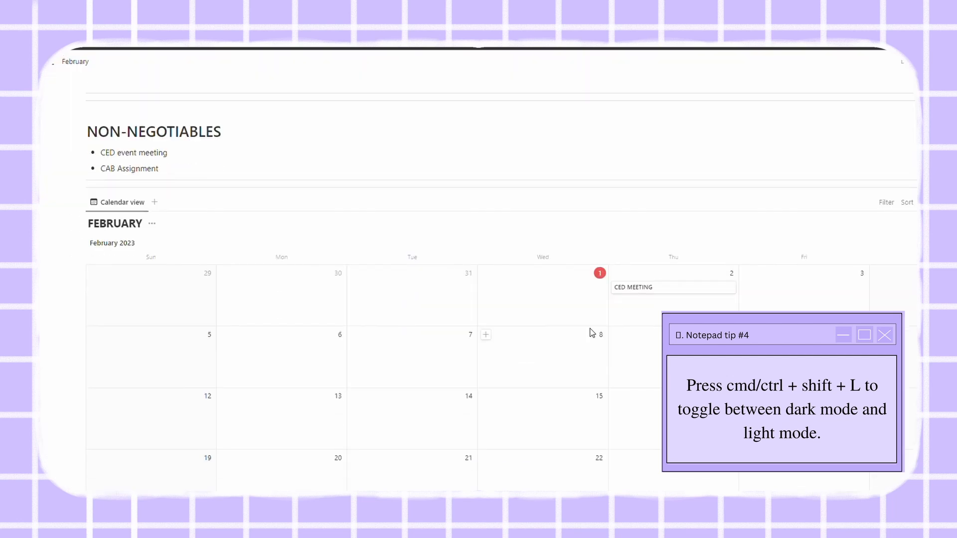
click(486, 273)
text(CAB ASS)
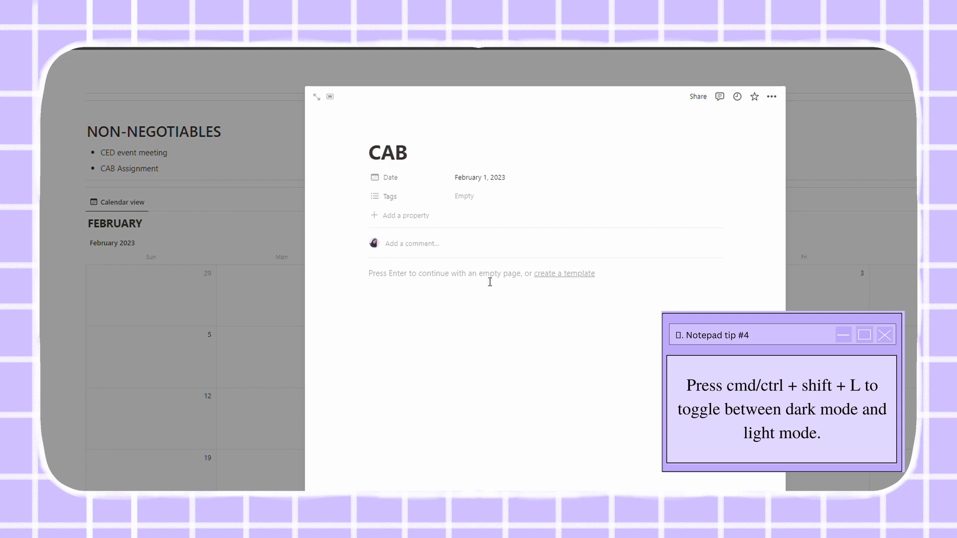
key(BackSpace)
key(BackSpace)
text(ss)
key(BackSpace)
key(BackSpace)
text(ssignment)
key(Escape)
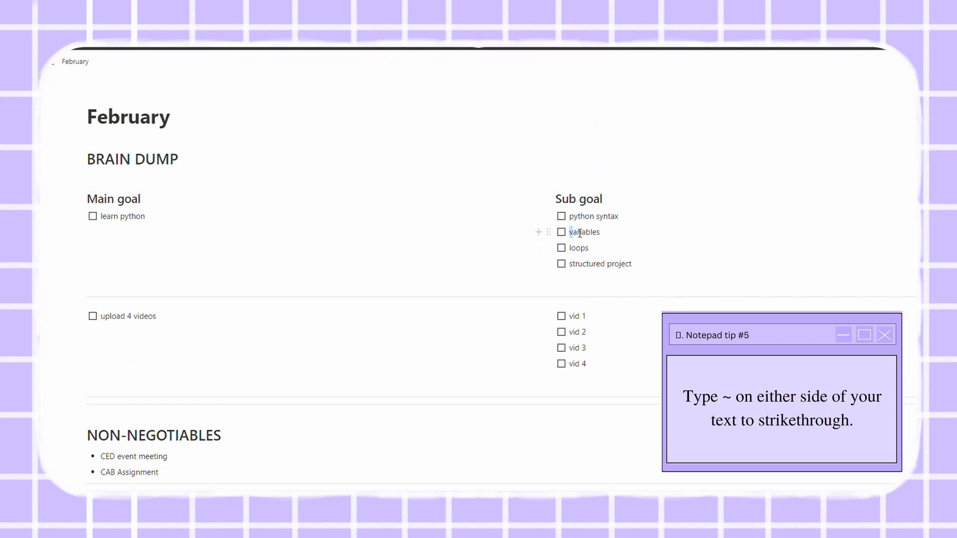
Step: Add the sub goal "python syntax" as a calendar entry on February 6
drag(569, 216, 620, 216)
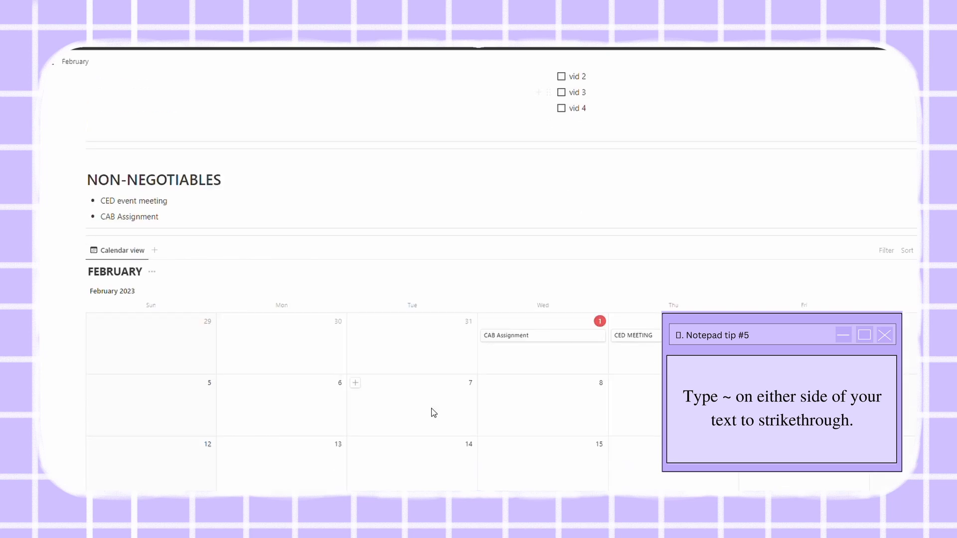
scroll(433, 413, down, 2)
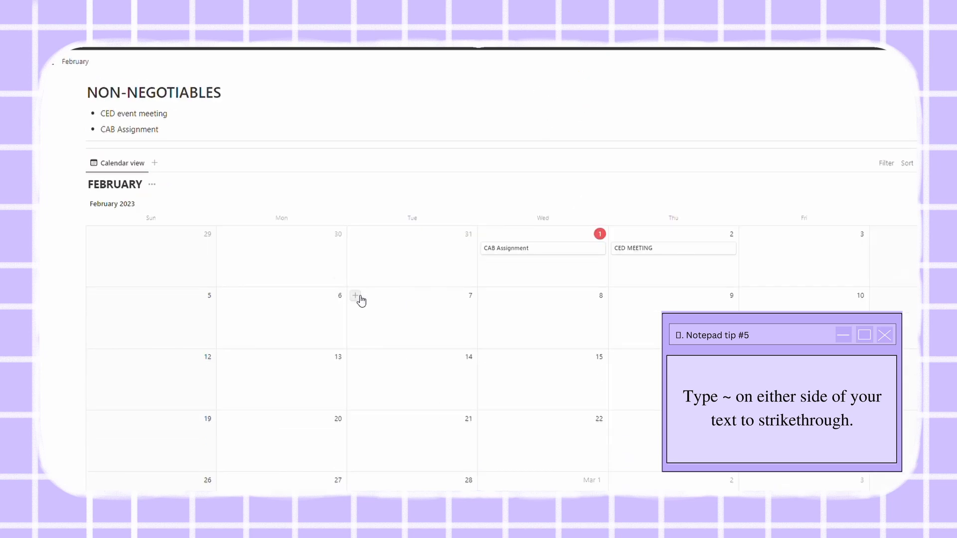
click(226, 299)
click(233, 310)
text(python syntax)
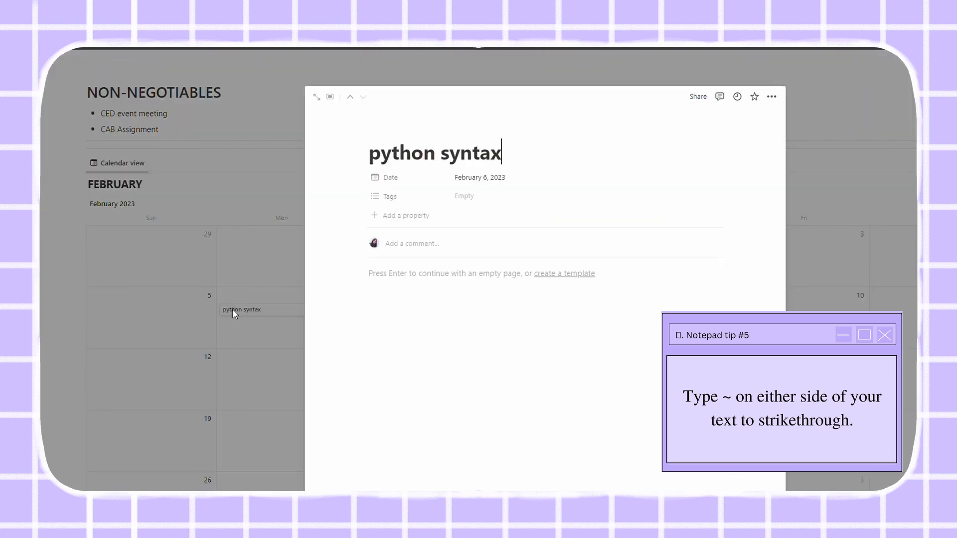
Step: Create a calendar entry on February 13 for the sub goal "variables"
click(229, 358)
click(229, 358)
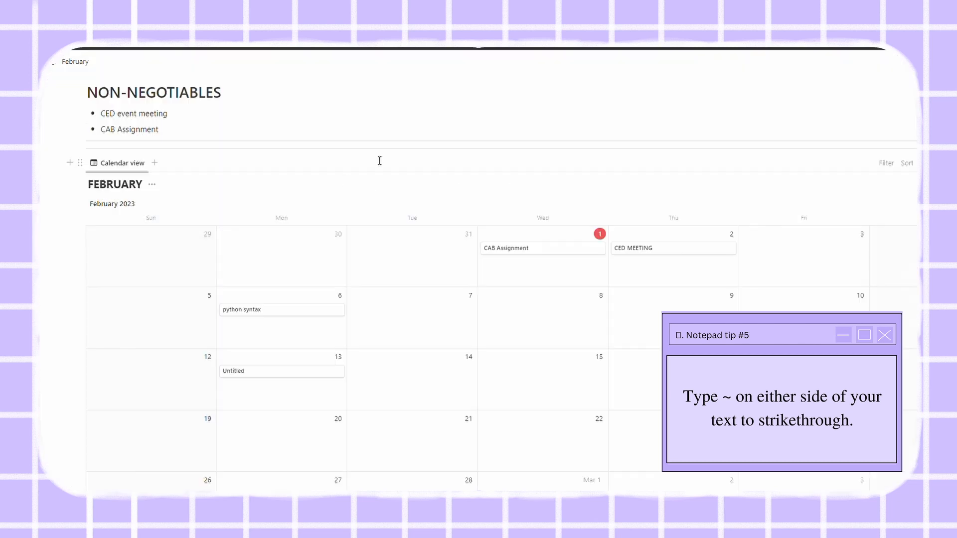
scroll(381, 160, up, 5)
drag(609, 180, 574, 185)
scroll(573, 185, down, 5)
click(275, 264)
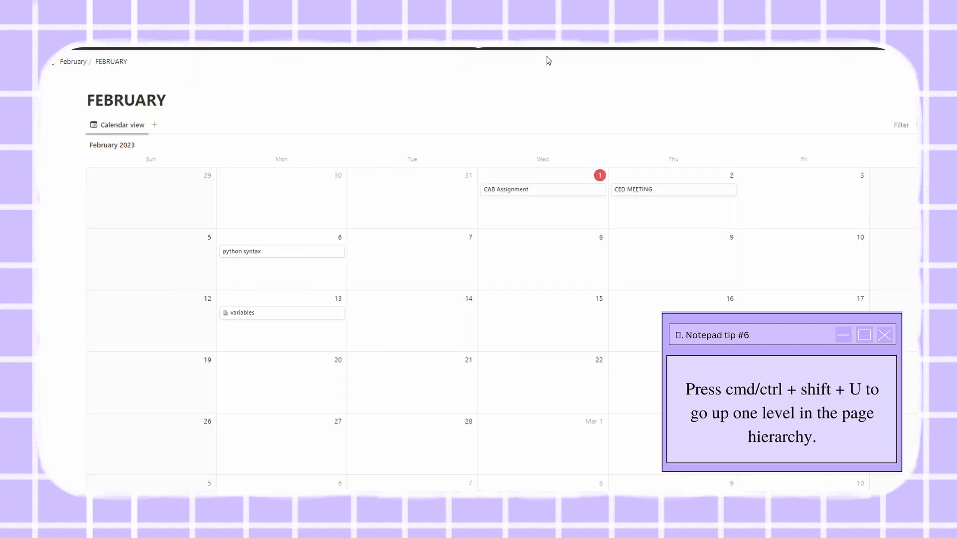
Step: Return to the parent February page and add a calendar entry "upload vid 1" on February 7
key(ctrl+shift+u)
scroll(306, 164, down, 4)
scroll(543, 309, up, 2)
scroll(421, 285, down, 6)
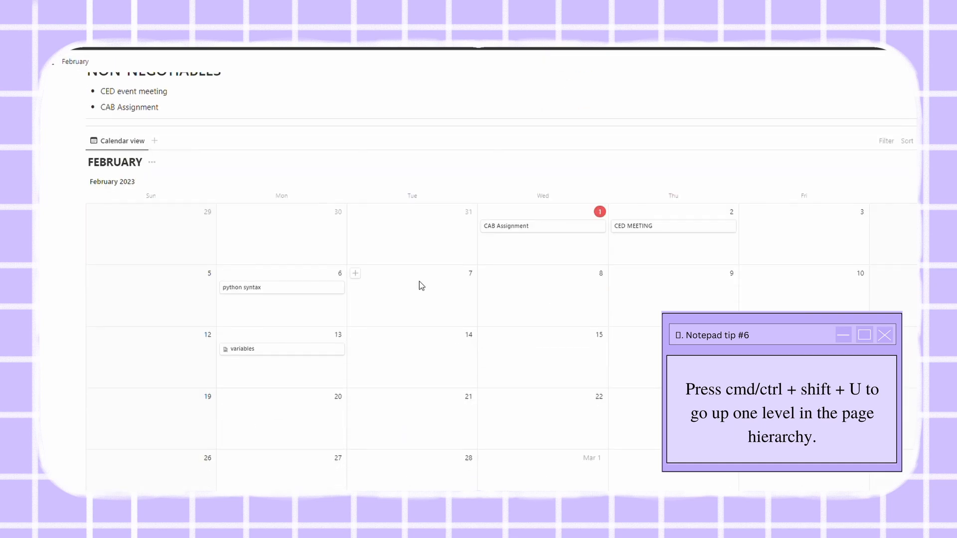
click(355, 273)
text(upload vid 1)
key(Escape)
Step: Add calendar entries "upload vid 2" on February 14, "upload vid 3" on February 21 and another video upload entry on February 28
click(356, 335)
text(upload vid 2)
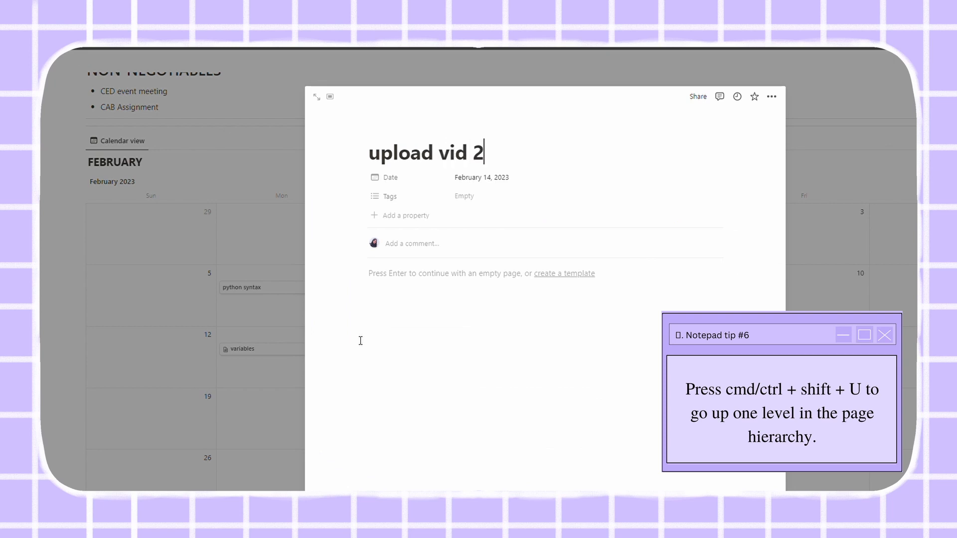
key(Escape)
key(Escape)
click(355, 397)
text(upload vid 3)
key(Escape)
key(Escape)
click(355, 458)
text(upload vid)
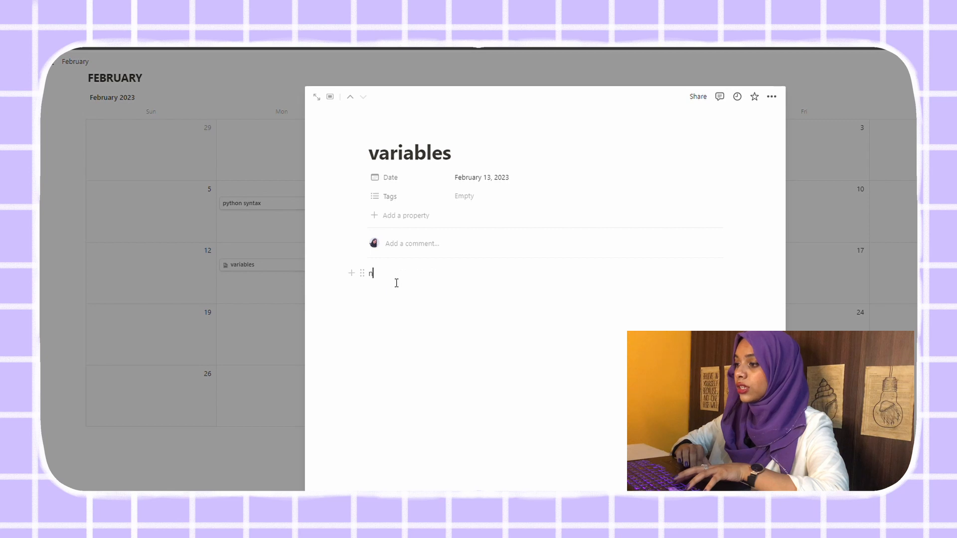
Step: Write the placeholder text "notes......." in the body of the variables calendar entry
text(notes)
text(......)
key(Escape)
Step: Embed a sub-page titled "codes" below the notes in the variables entry and go back to the variables page
scroll(324, 174, up, 8)
scroll(309, 405, down, 6)
click(306, 369)
click(423, 313)
text(/pa)
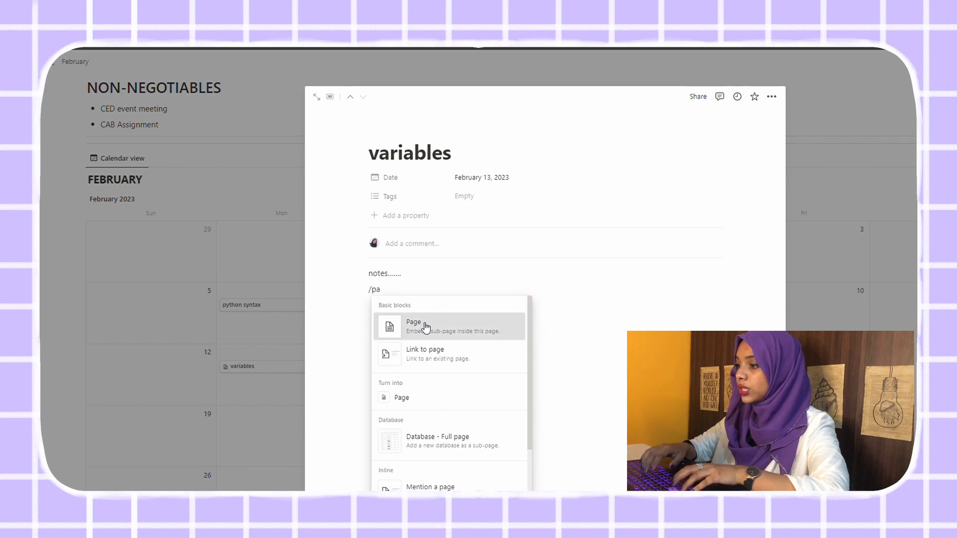
click(426, 327)
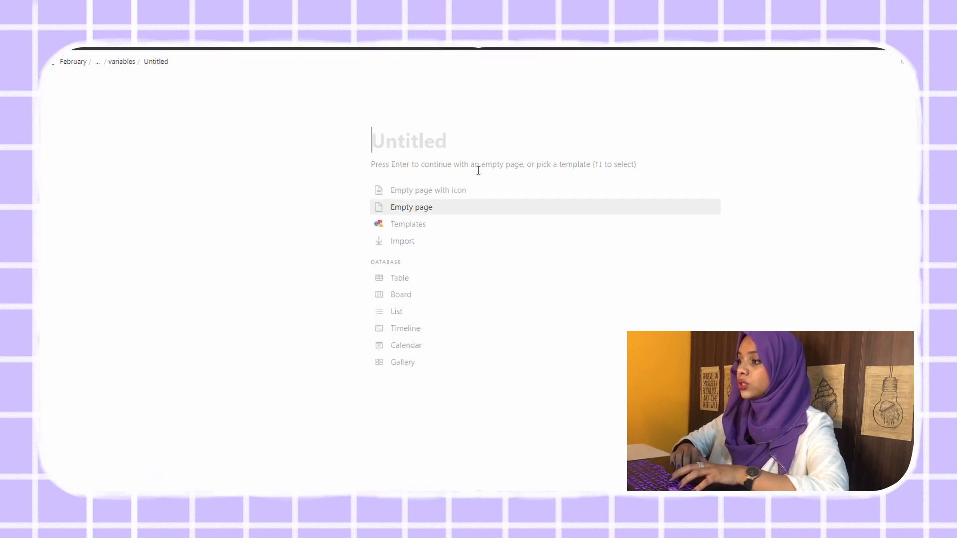
text(codes)
key(Return)
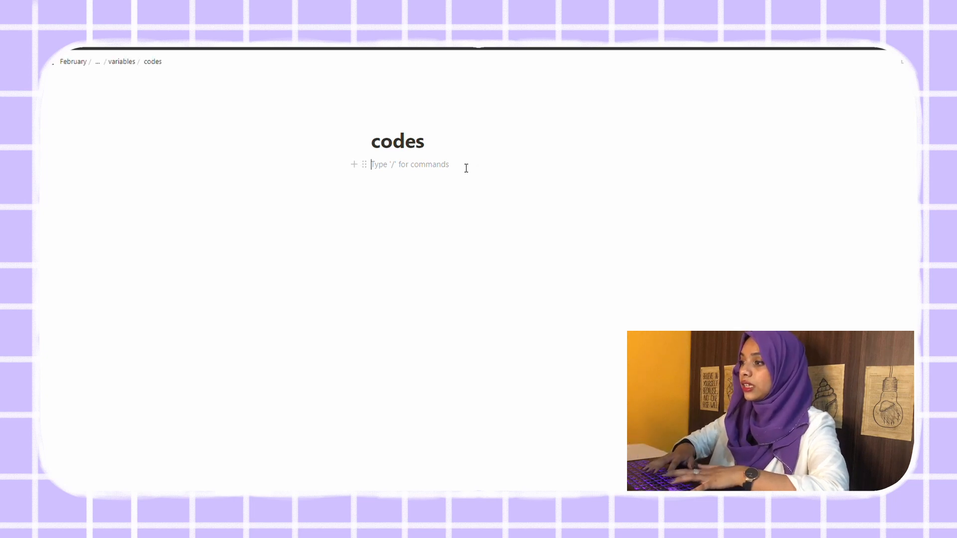
click(127, 61)
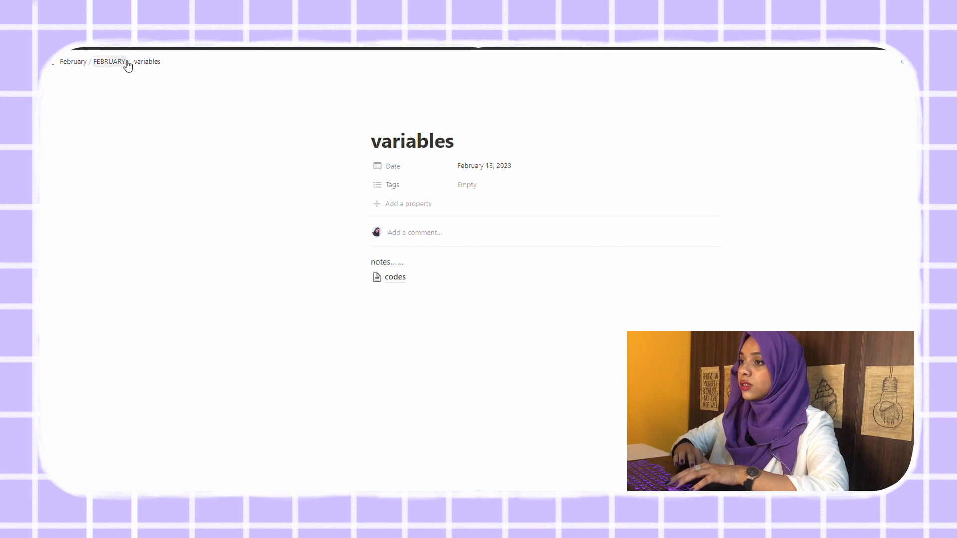
Step: Embed a sub-page titled "Script" in the "upload vid 4" entry on February 28 and go back to the FEBRUARY calendar
click(120, 63)
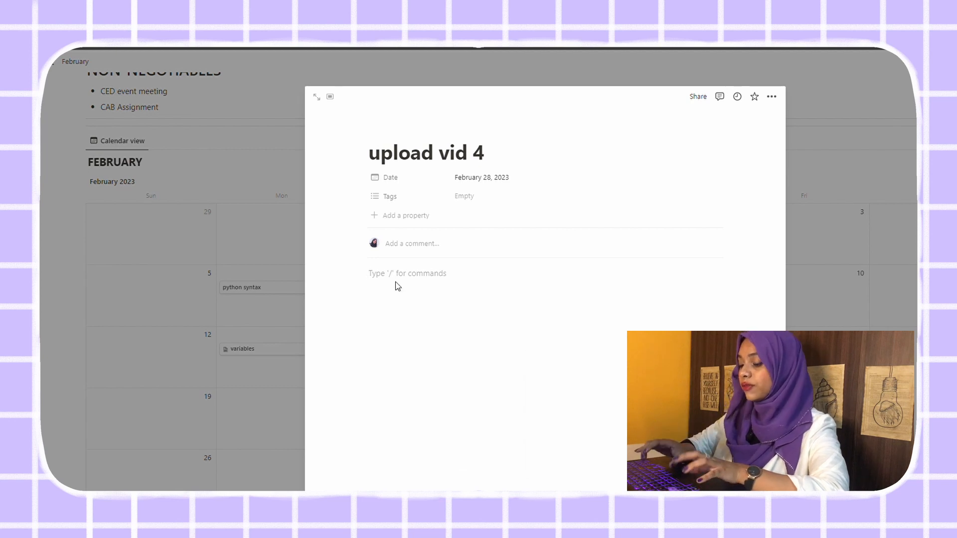
text(/page)
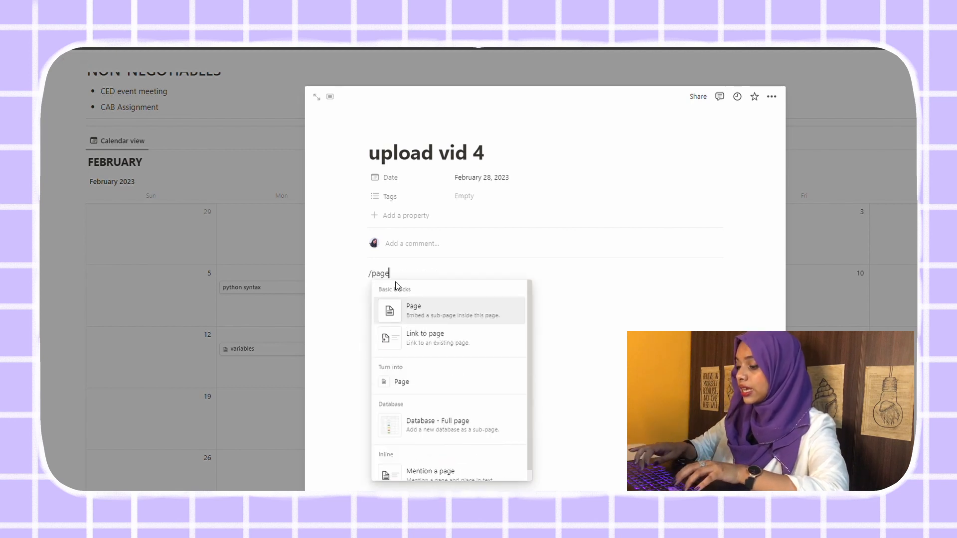
key(Return)
click(418, 145)
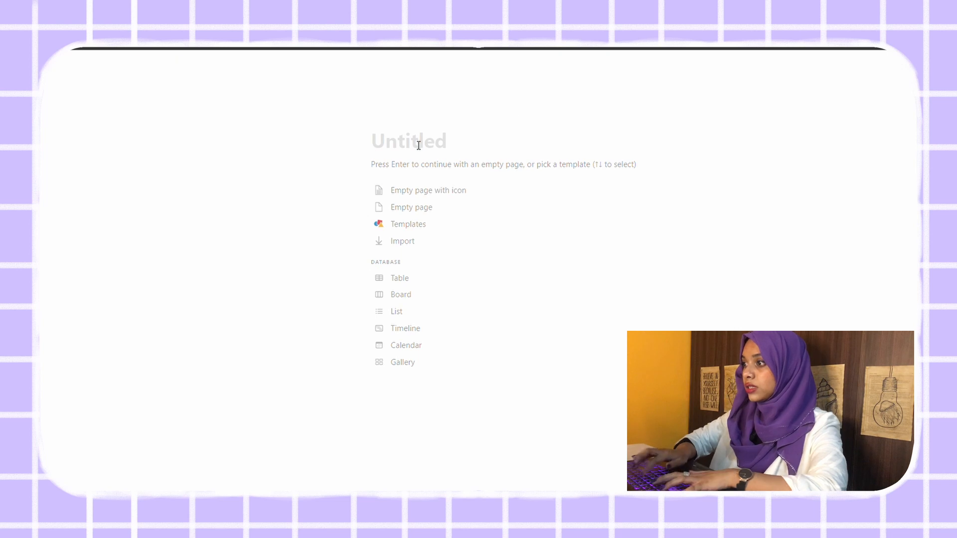
text(Script)
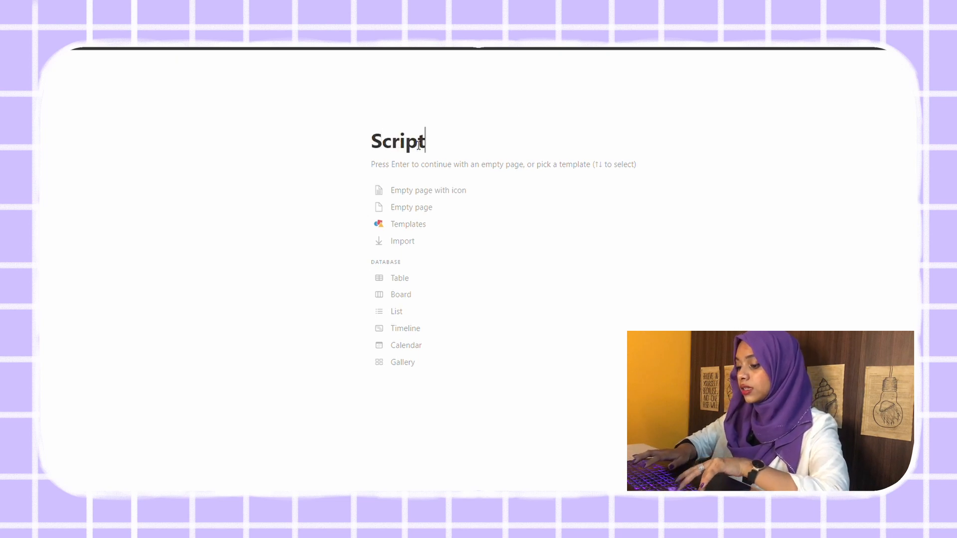
key(Return)
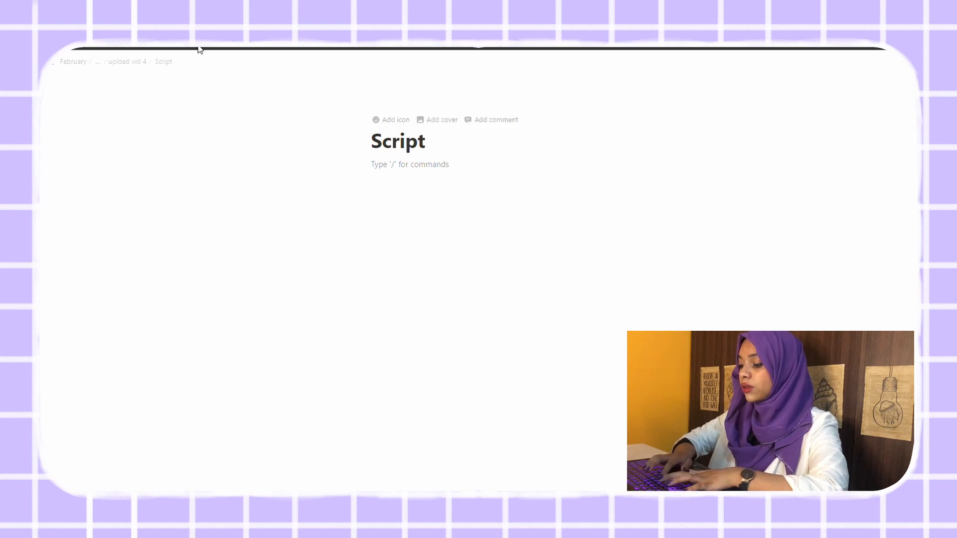
click(127, 61)
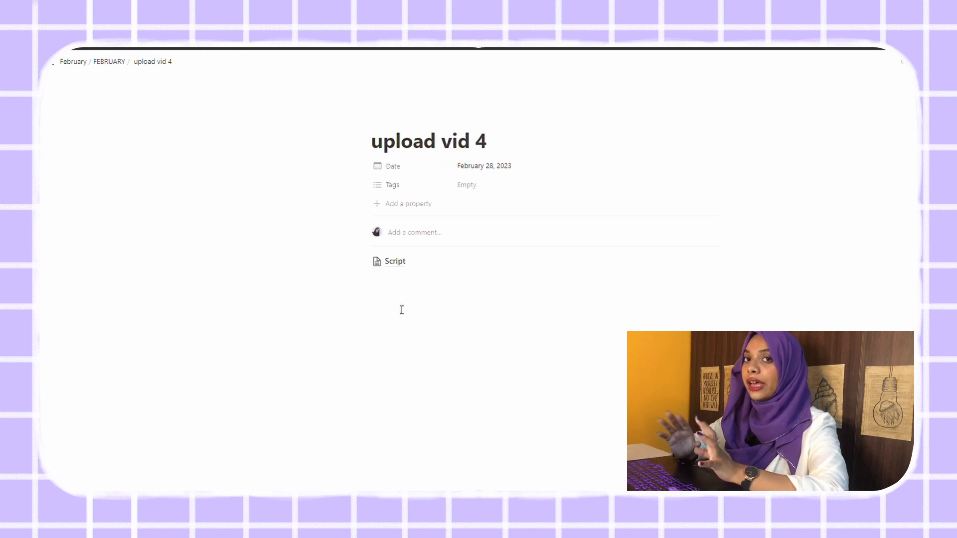
mouse_move(103, 73)
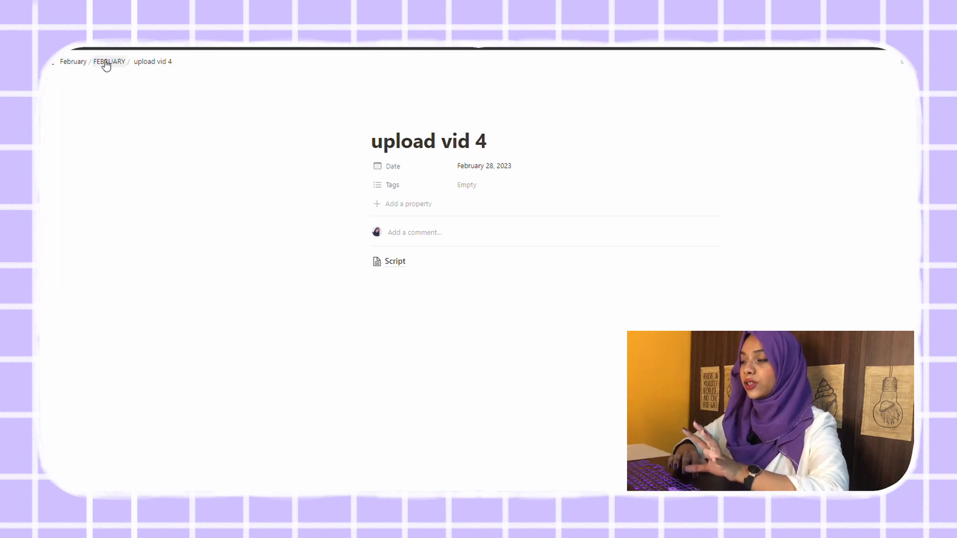
click(106, 62)
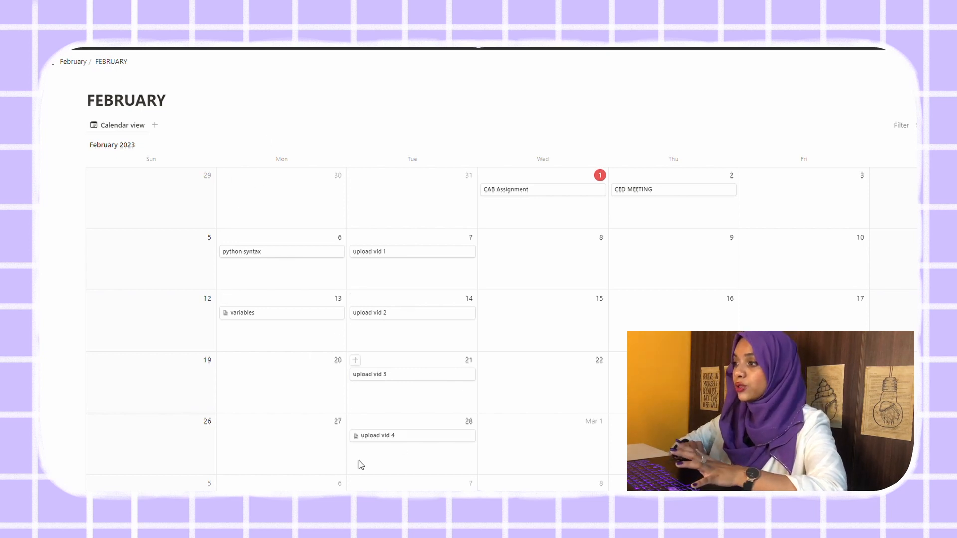
Step: Reschedule the variables entry in the calendar to February 9
scroll(234, 303, down, 2)
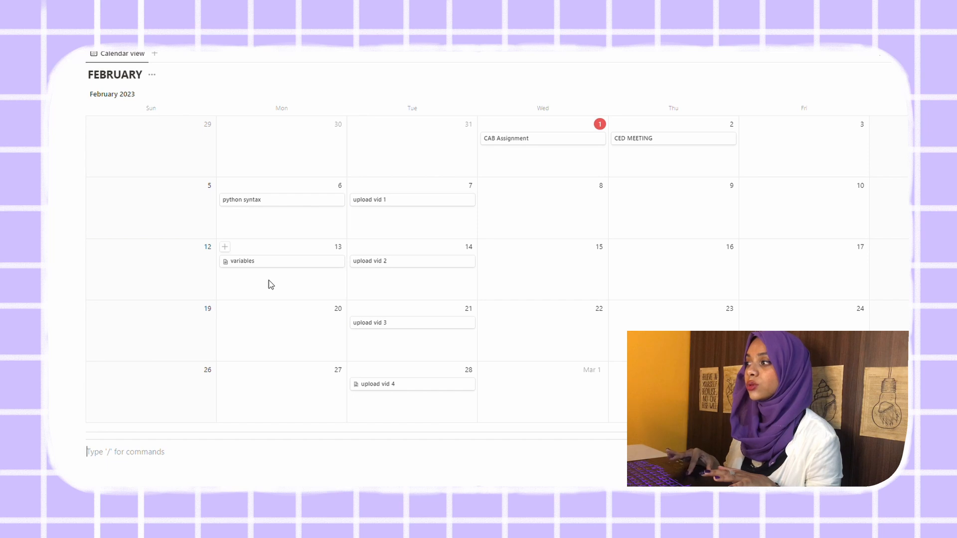
drag(269, 262, 714, 207)
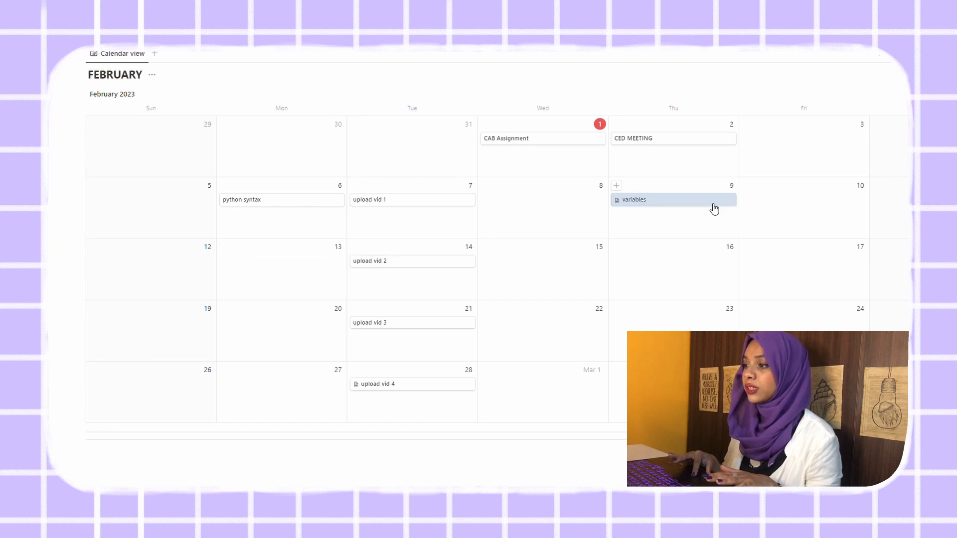
drag(696, 207, 667, 200)
drag(435, 205, 413, 209)
Step: Add a large section heading "WHAT IF?" below the calendar
click(351, 484)
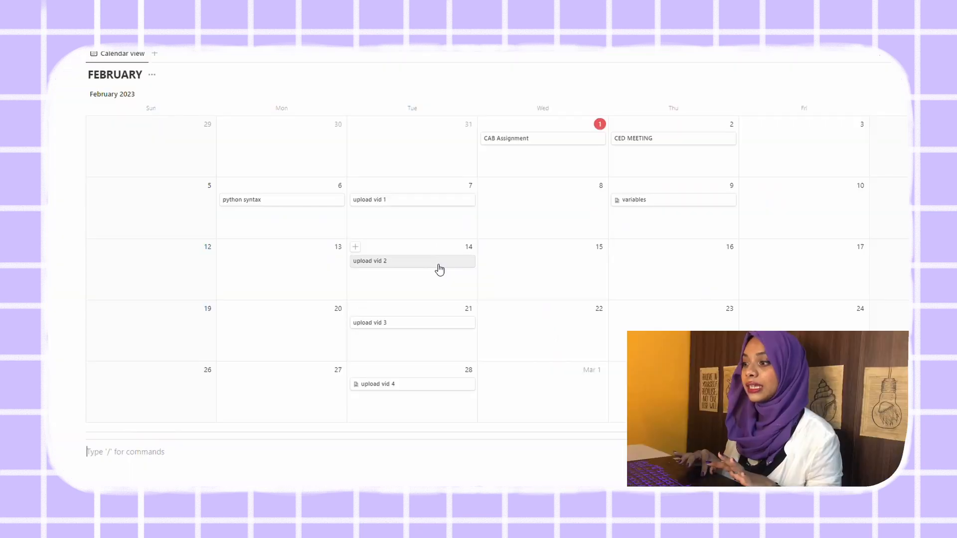
scroll(438, 269, down, 2)
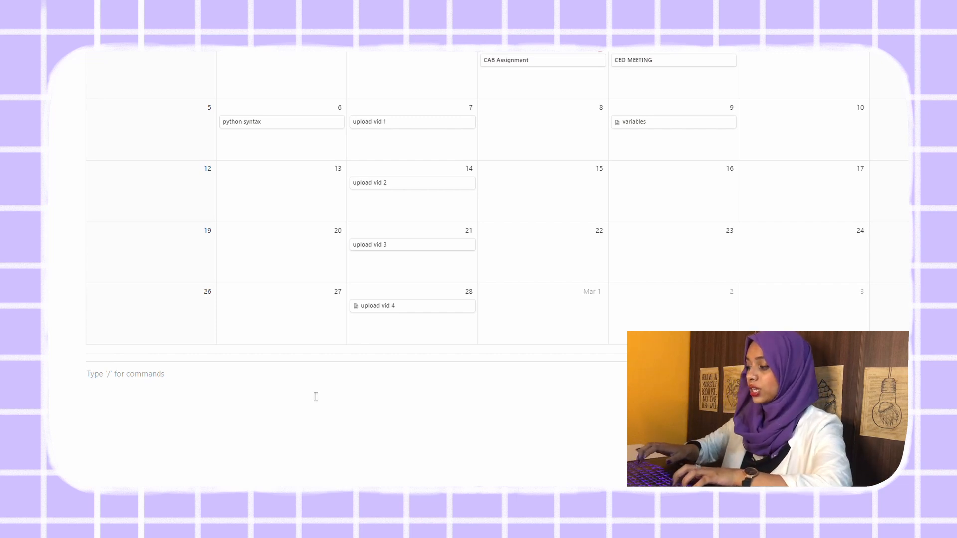
text(/hea)
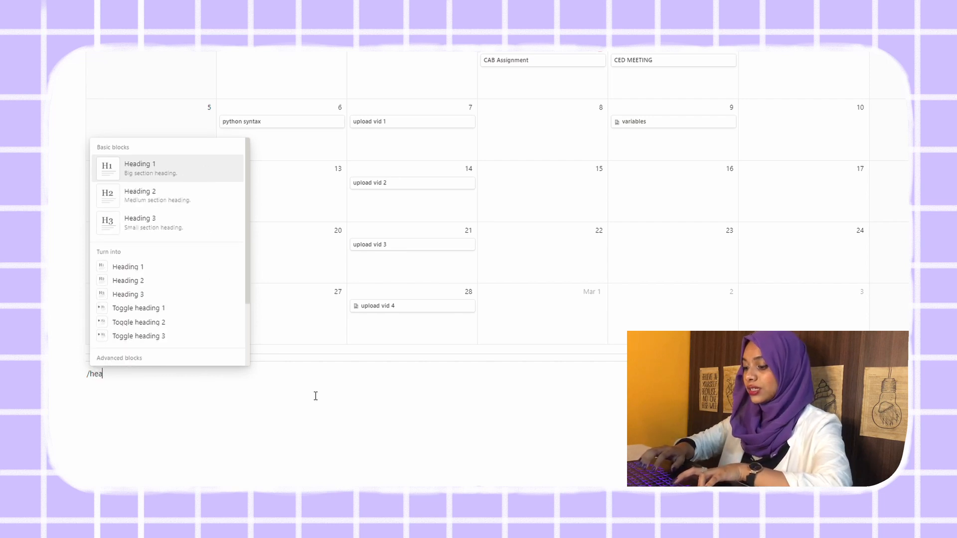
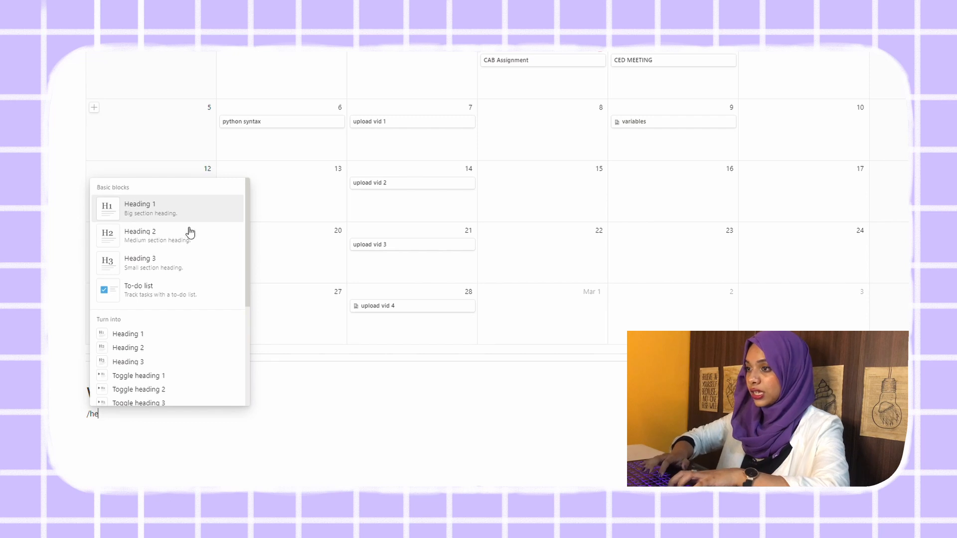
Step: Add the Heading 2 question "What if you are unable to upload the video by tuesday?" with a bulleted list under it
click(188, 236)
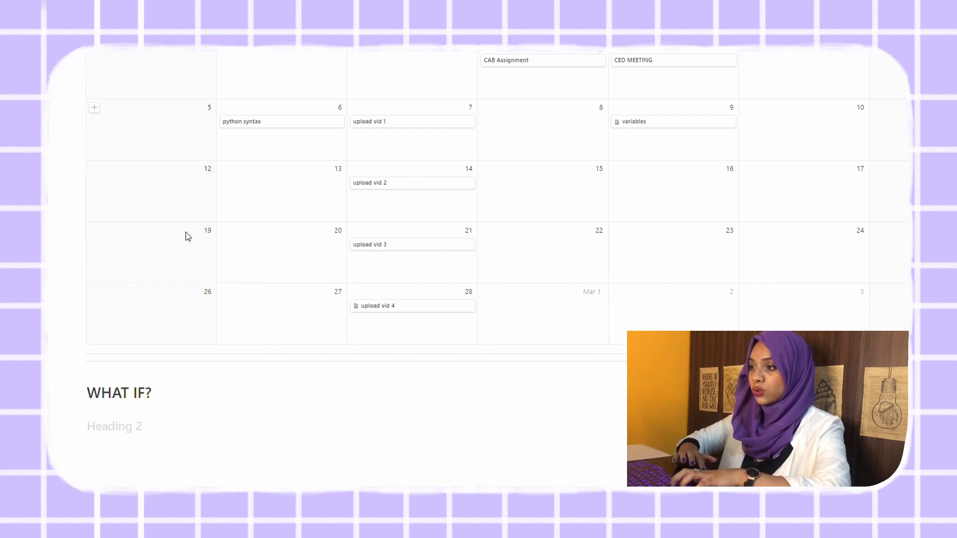
text(What if you are unable to upload t)
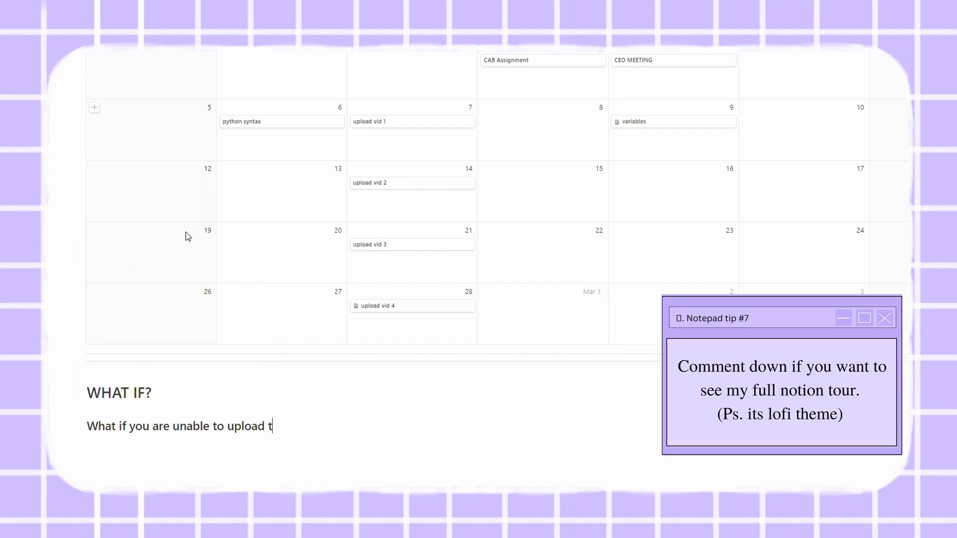
text(he video by tuesday?)
key(Return)
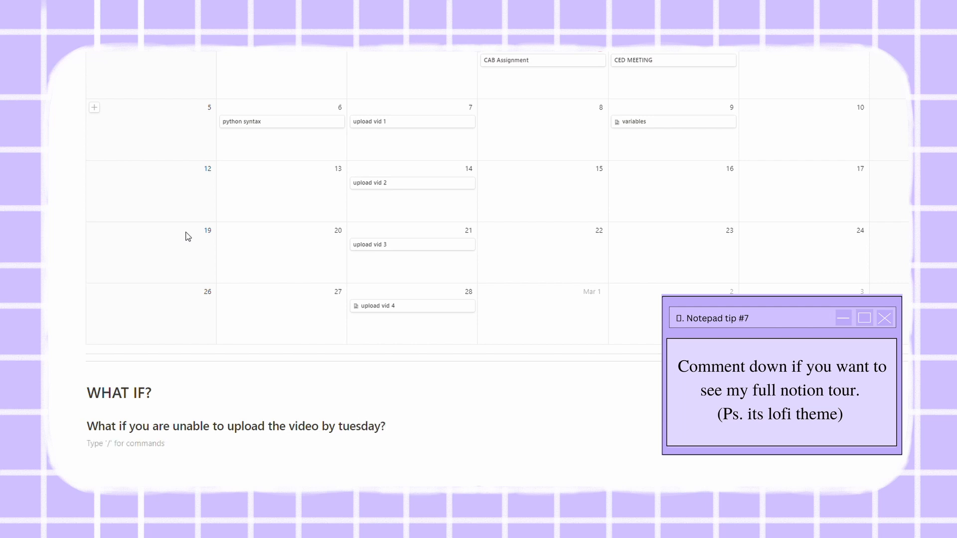
text(/bu)
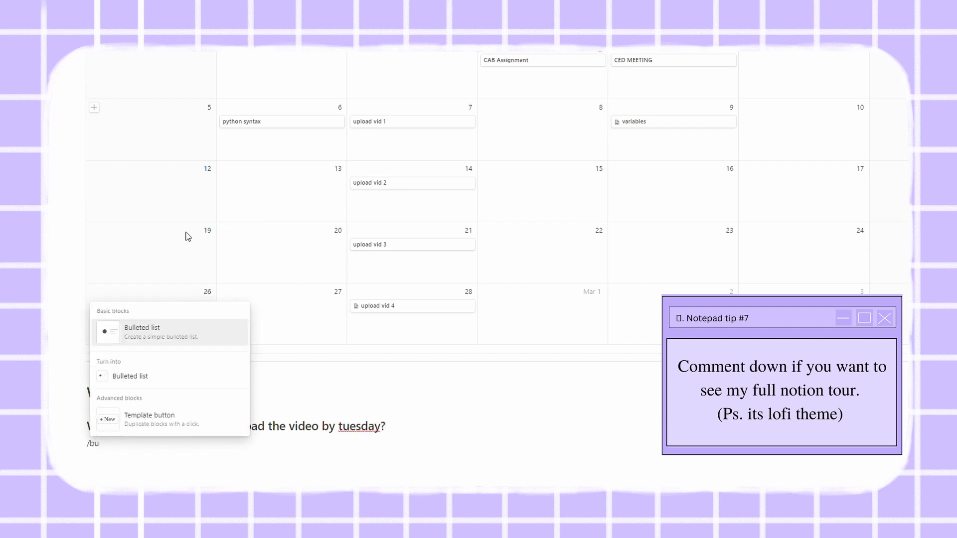
click(201, 338)
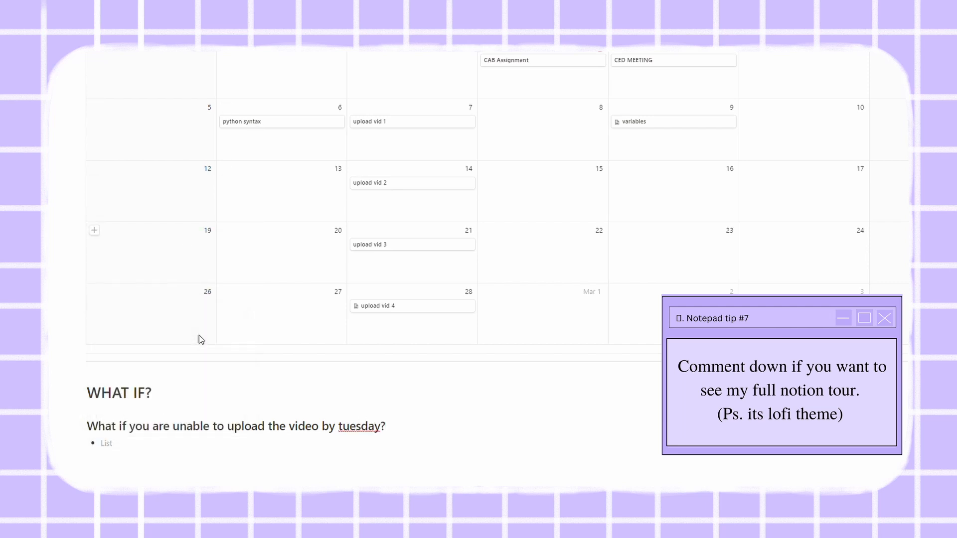
Step: Capitalise "Tuesday" in the question heading and leave the bullet below it empty
drag(343, 427, 386, 429)
click(122, 452)
text(Tuesday)
click(347, 430)
key(BackSpace)
text(T)
drag(132, 451, 105, 453)
key(BackSpace)
Step: Write two bullets: "i would extend the due date fir 2 more days." and "i would upload 2 videos in the next week to compensate"
text(i would extend the d)
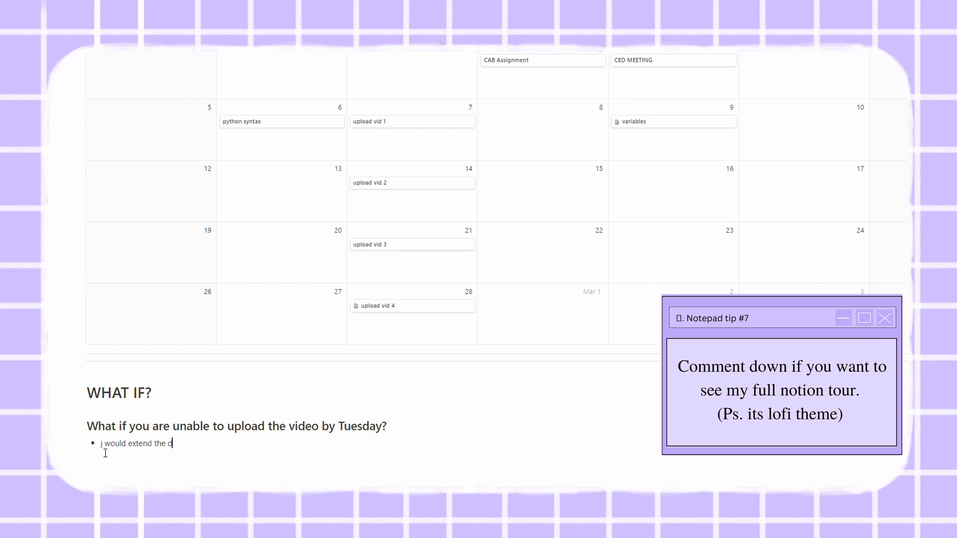
text(ue date fir 2 more days.)
key(Return)
text(i would u)
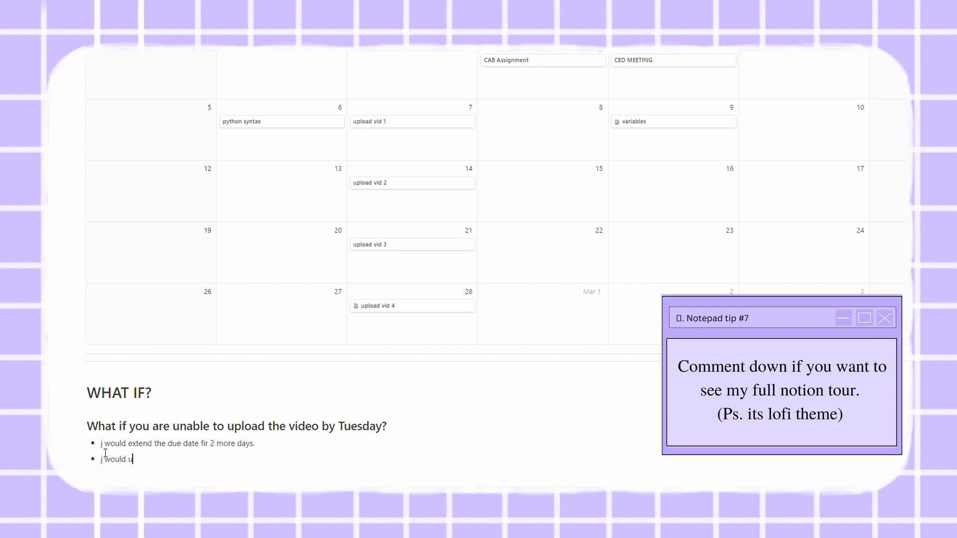
text(pload 2 videos in the next week to )
text(compensate)
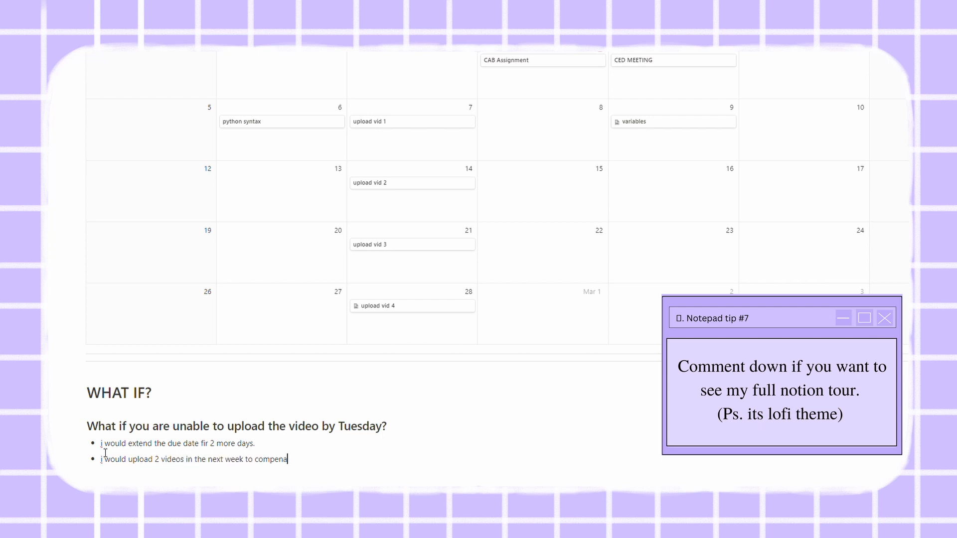
key(Return)
key(Return)
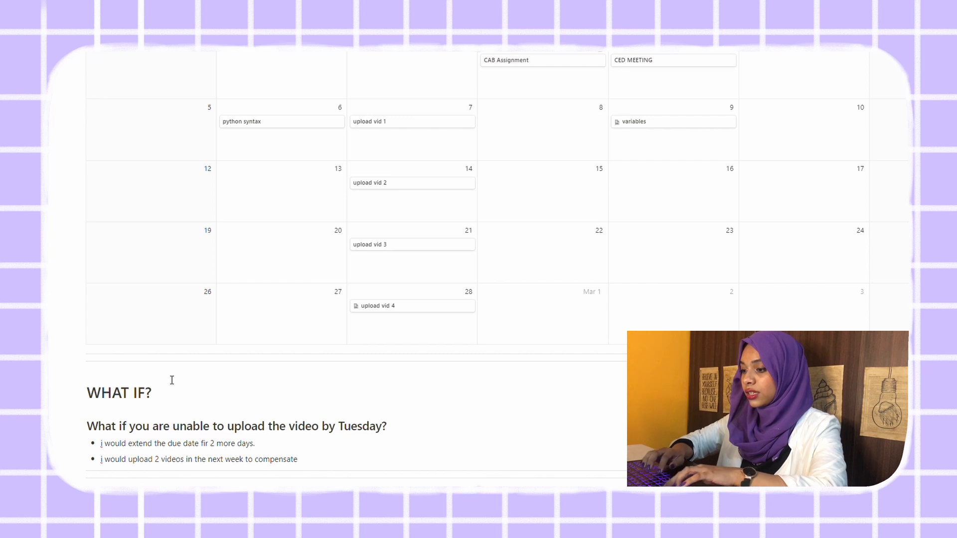
Step: Insert a toggle list under the "Catch a break!" heading
scroll(172, 380, down, 1)
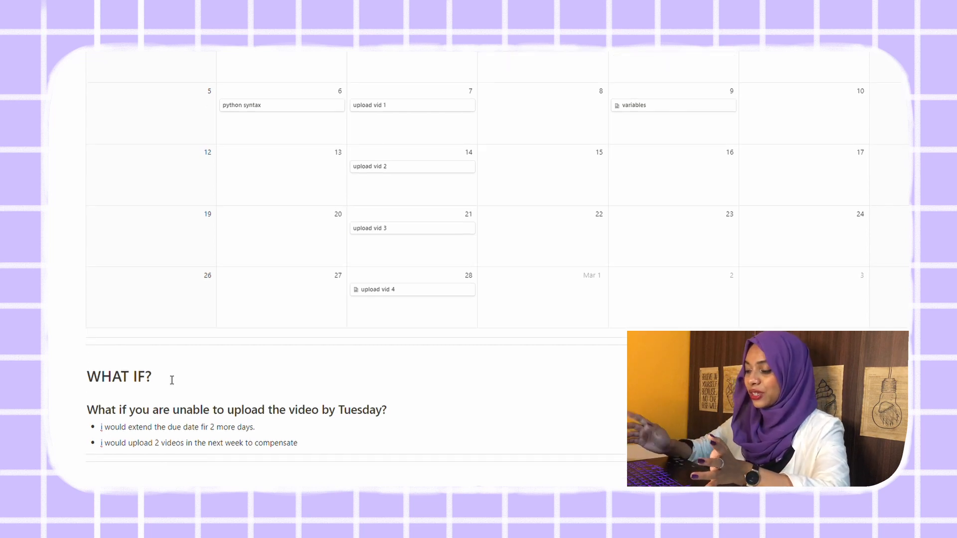
text(/t)
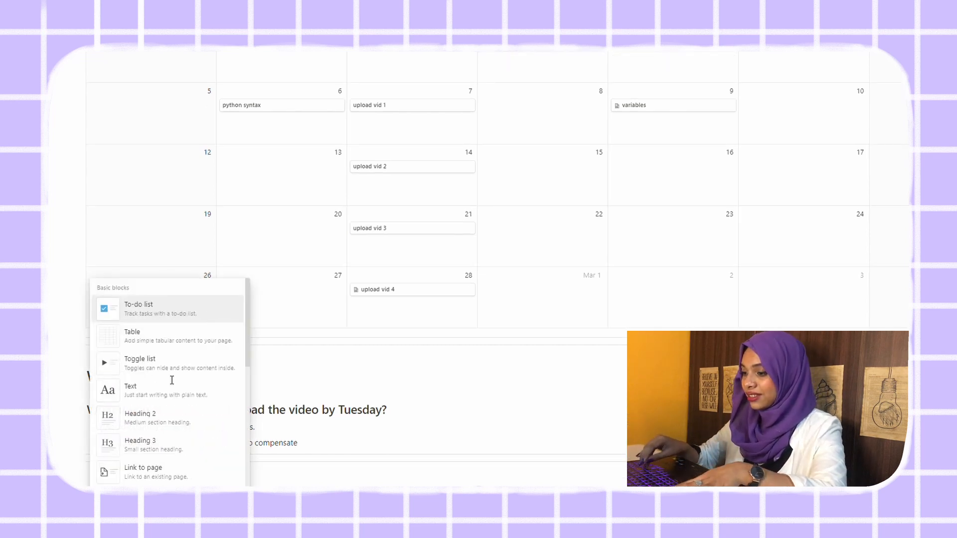
text(o)
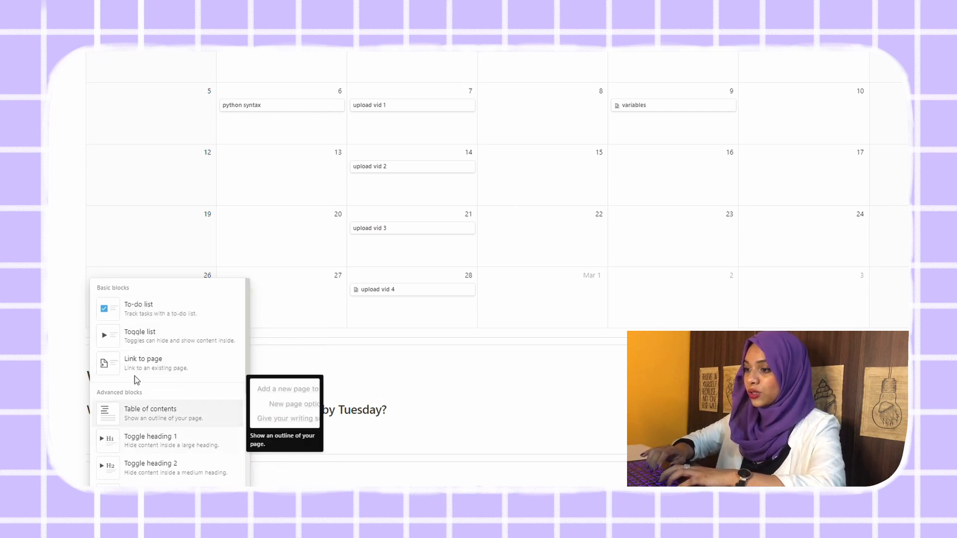
key(BackSpace)
key(BackSpace)
key(BackSpace)
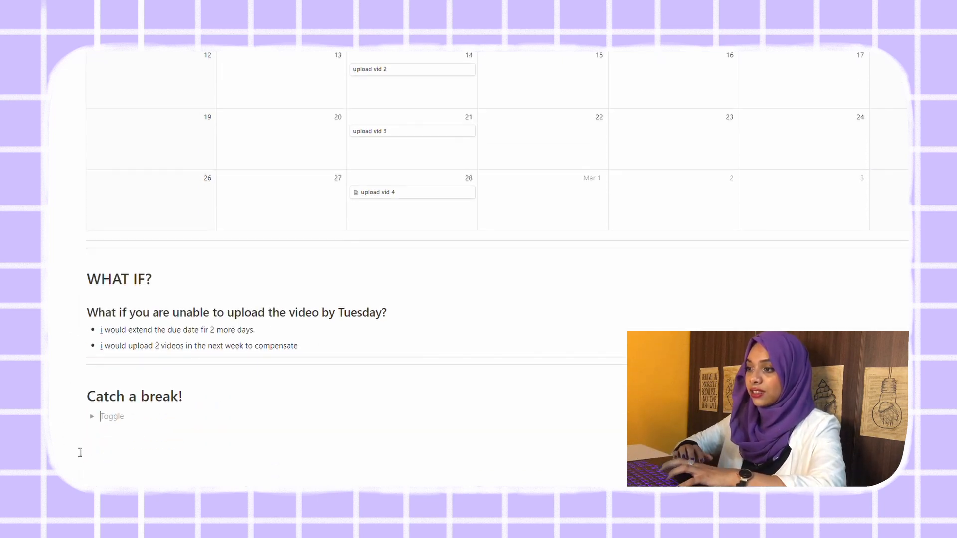
Step: Fill the toggle list with the items "outing with family / friends" and "watch a series"
text(ou)
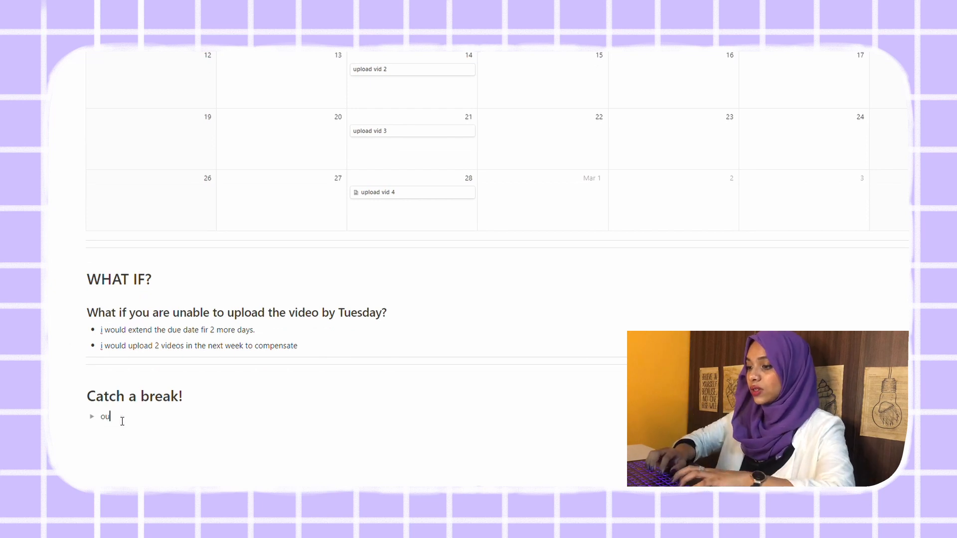
text(ting with damily / friends)
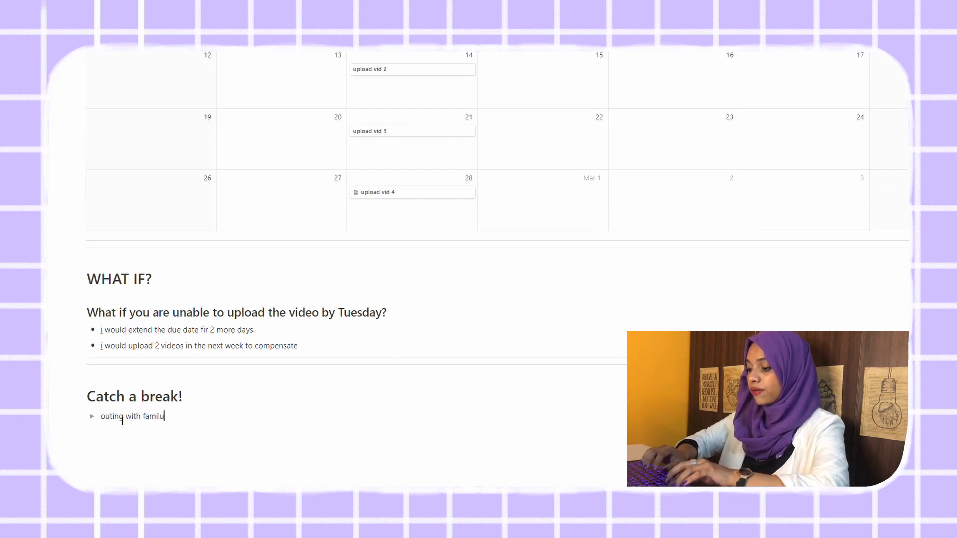
key(Return)
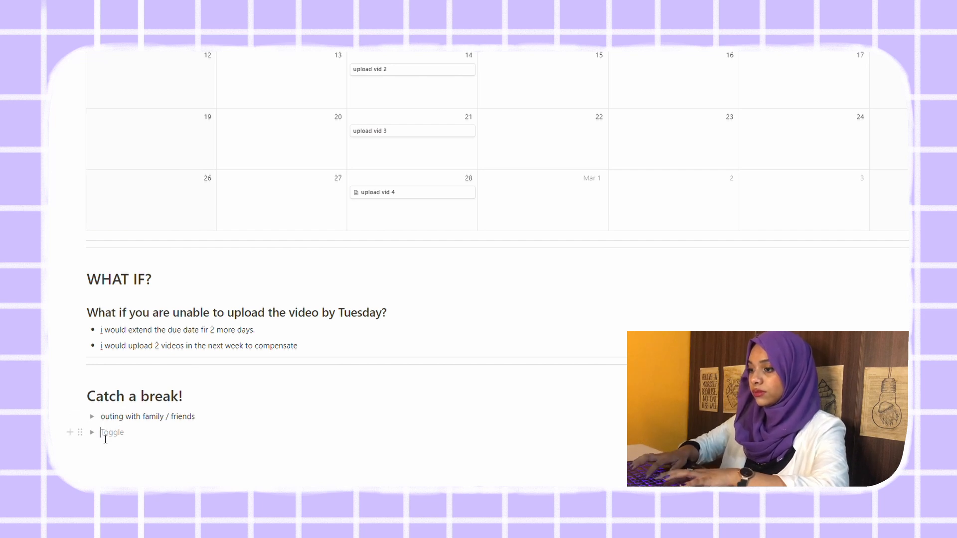
text(watch a series)
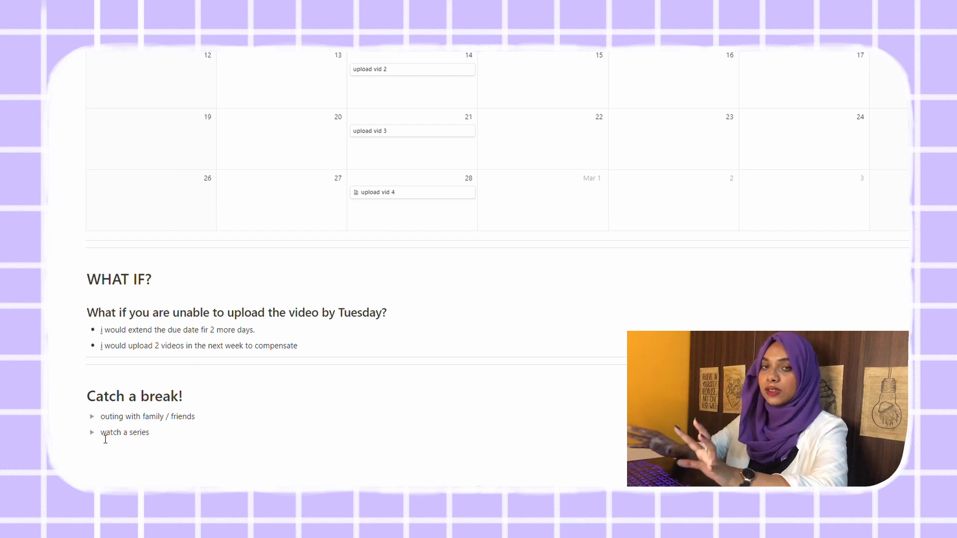
key(Return)
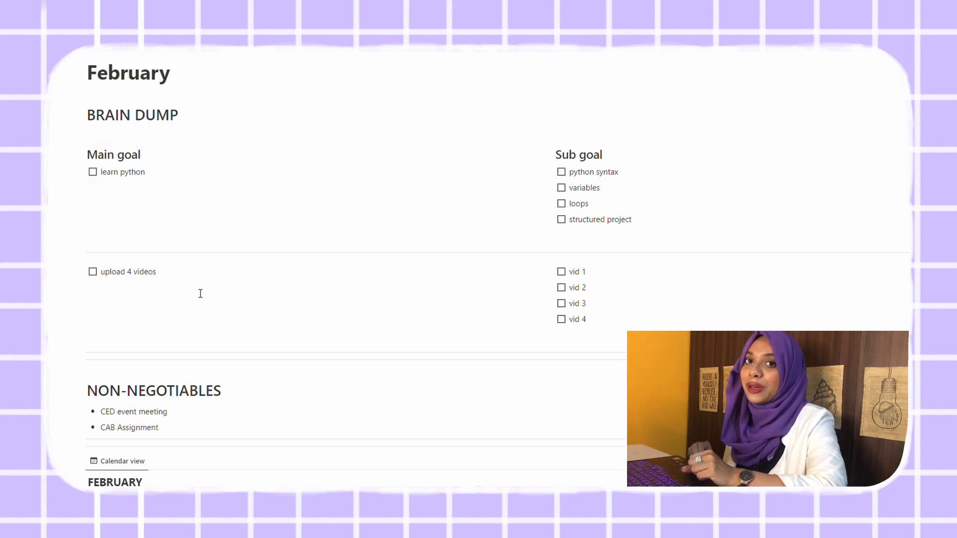
Step: Switch the layout of the FEBRUARY database view to a timeline
scroll(200, 294, down, 10)
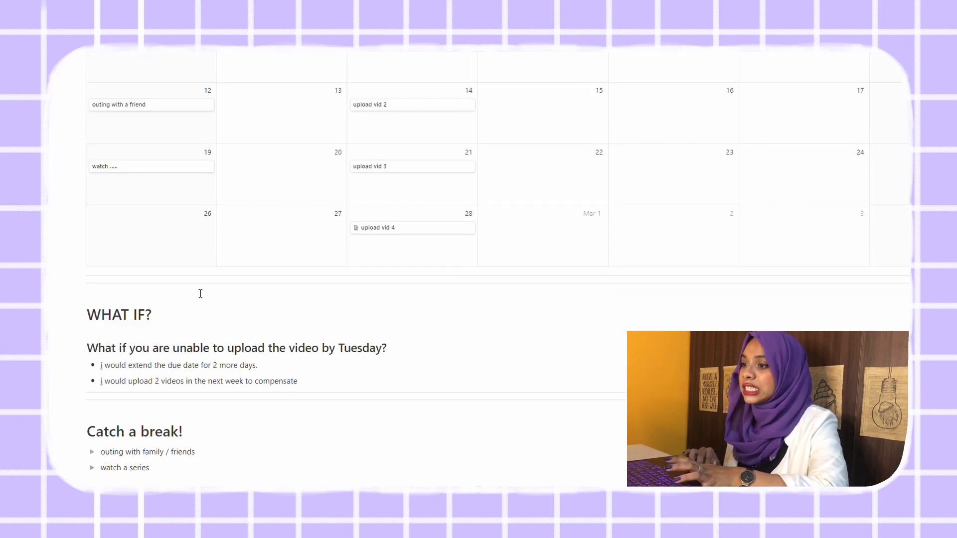
scroll(200, 294, up, 10)
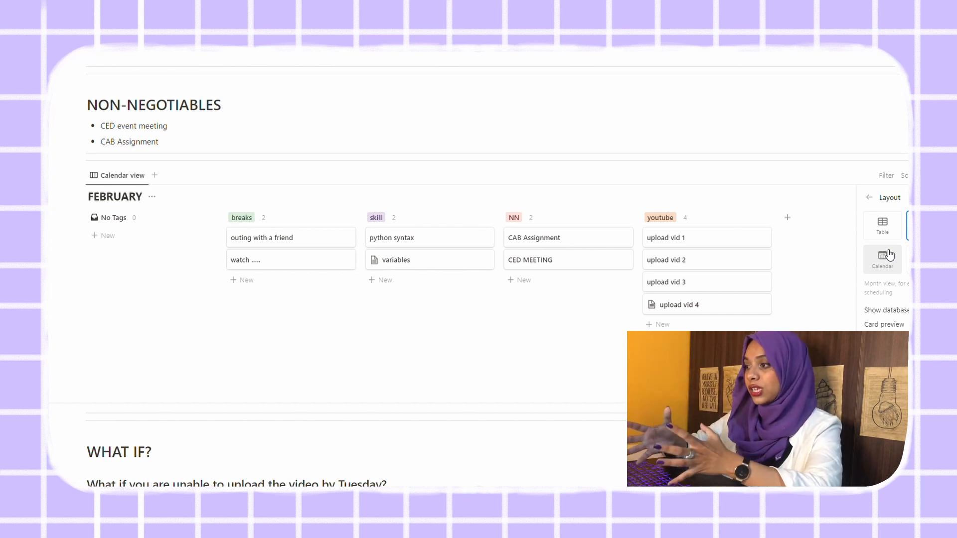
click(952, 225)
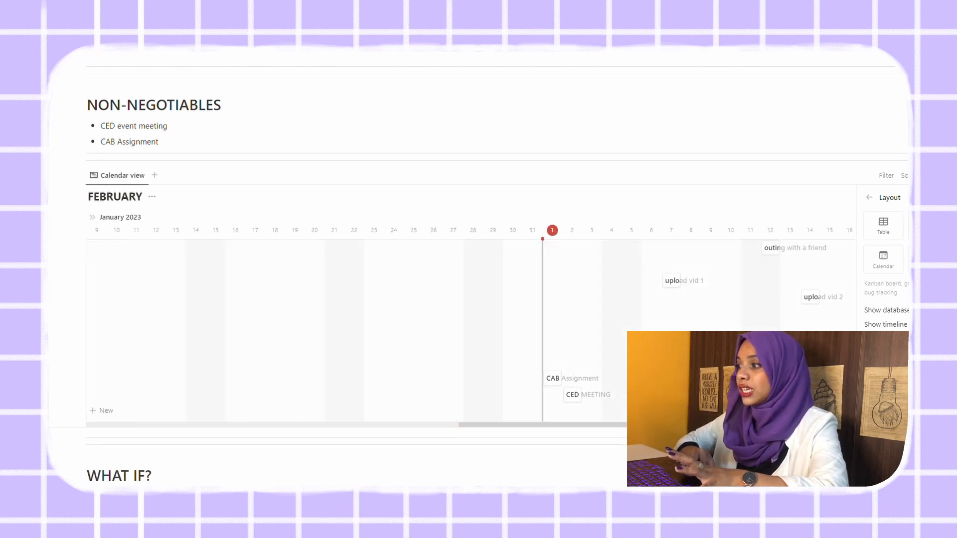
Step: Look over the tasks on the FEBRUARY timeline and return the database view to the calendar layout
scroll(723, 304, right, 5)
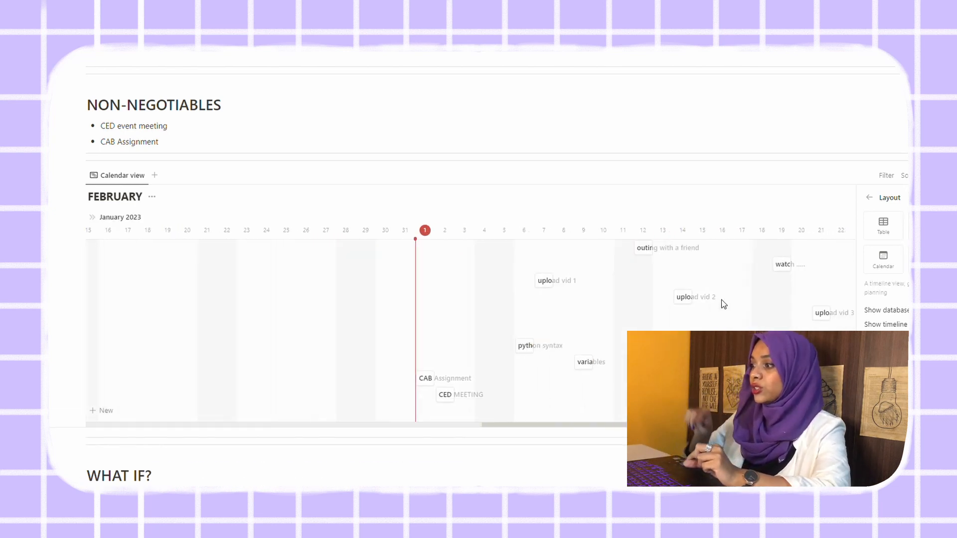
click(904, 270)
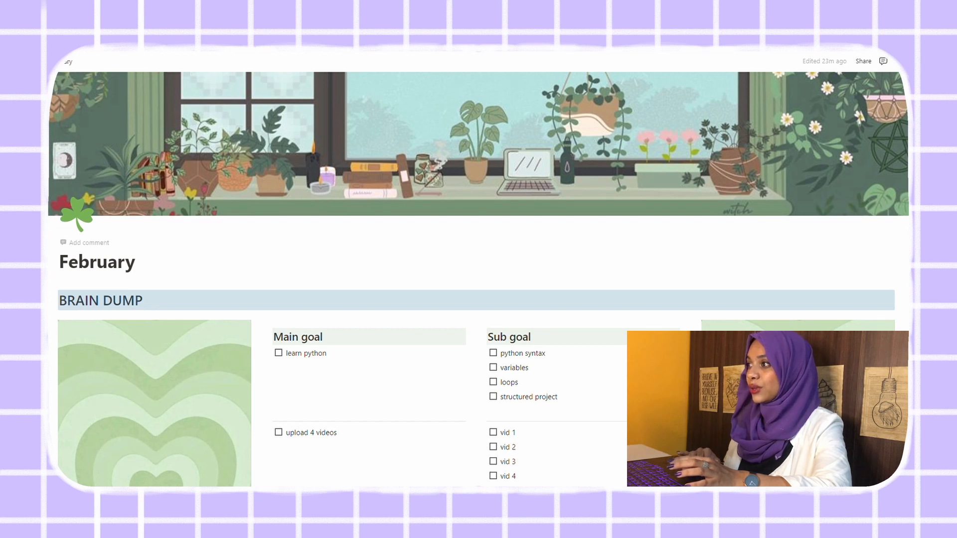
Step: Review the decorated February page from the BRAIN DUMP section through the non-negotiables, calendar and WHAT IF? sections to "Catch a break!"
scroll(478, 279, down, 3)
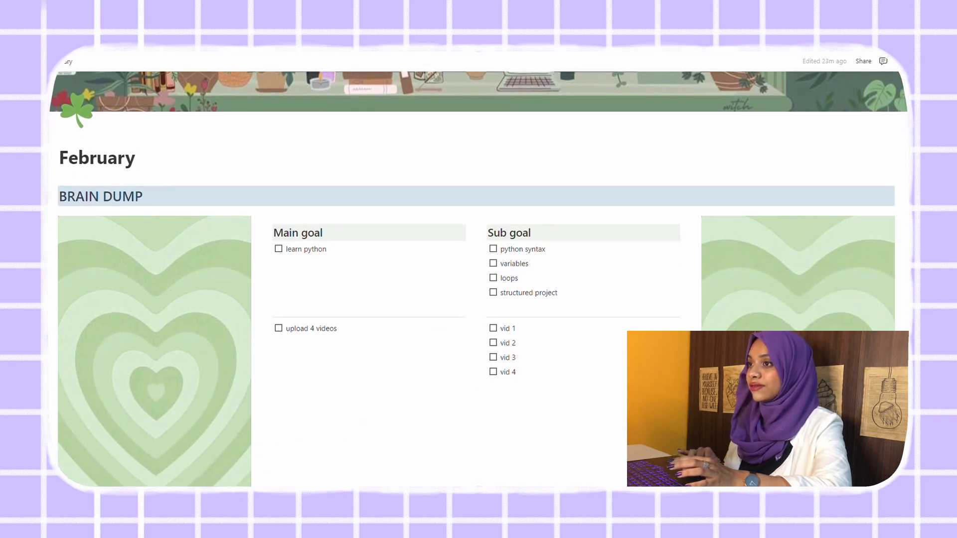
scroll(478, 279, down, 2)
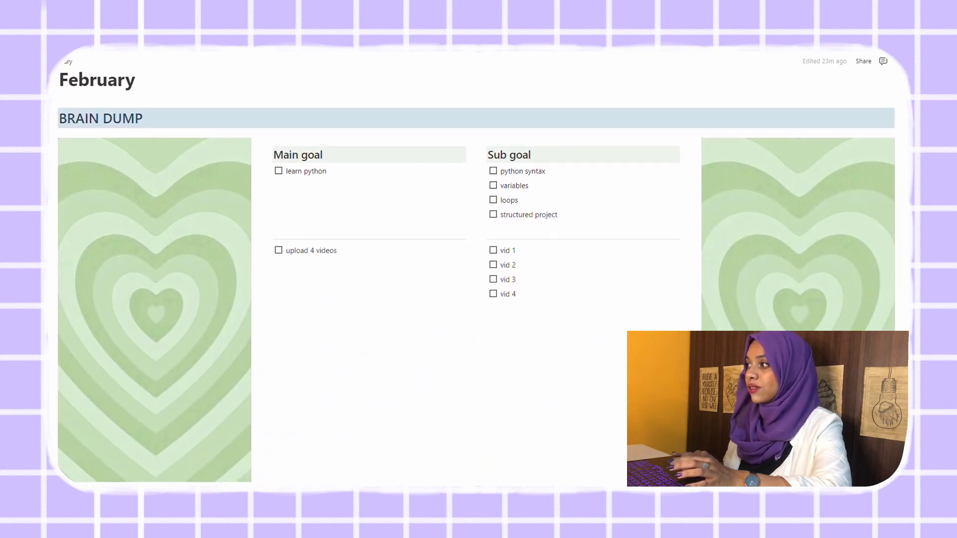
scroll(479, 279, down, 3)
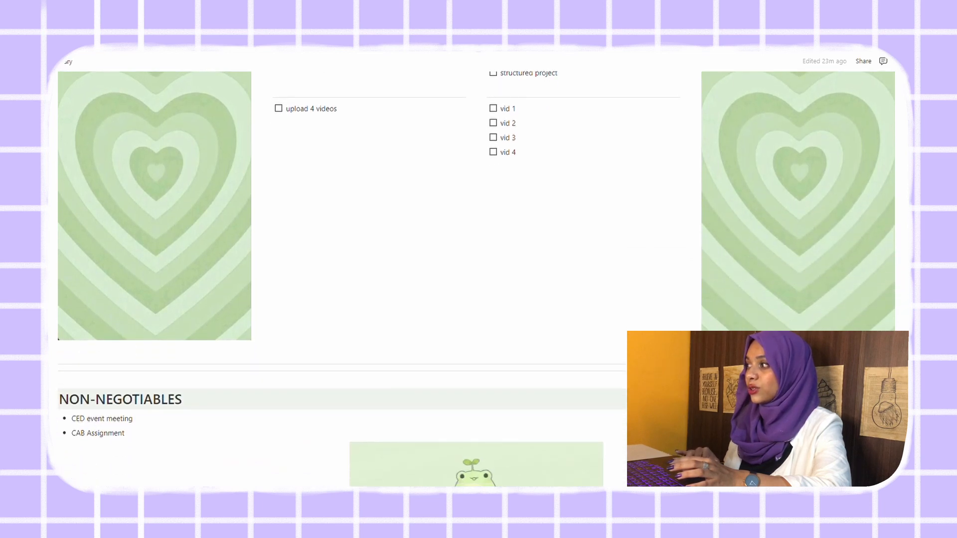
scroll(479, 279, down, 3)
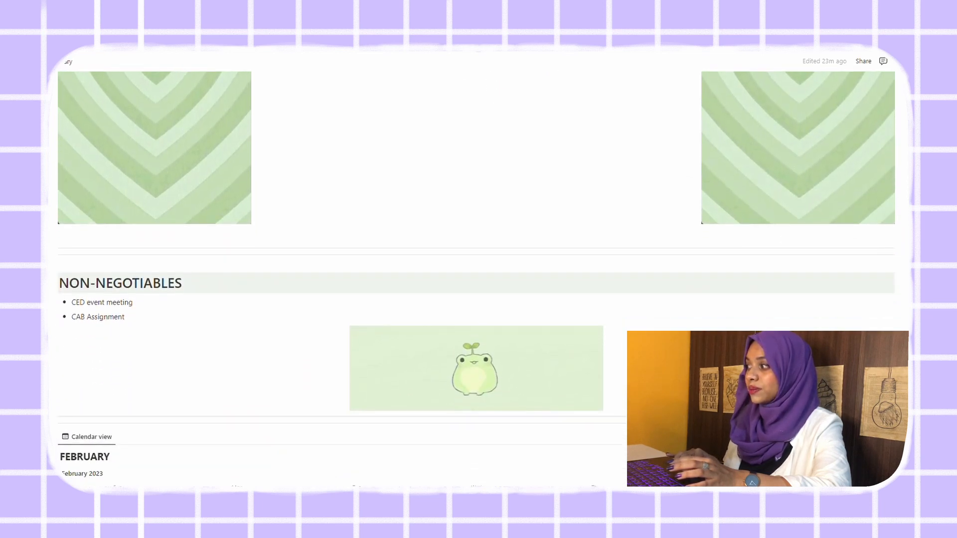
scroll(478, 279, down, 3)
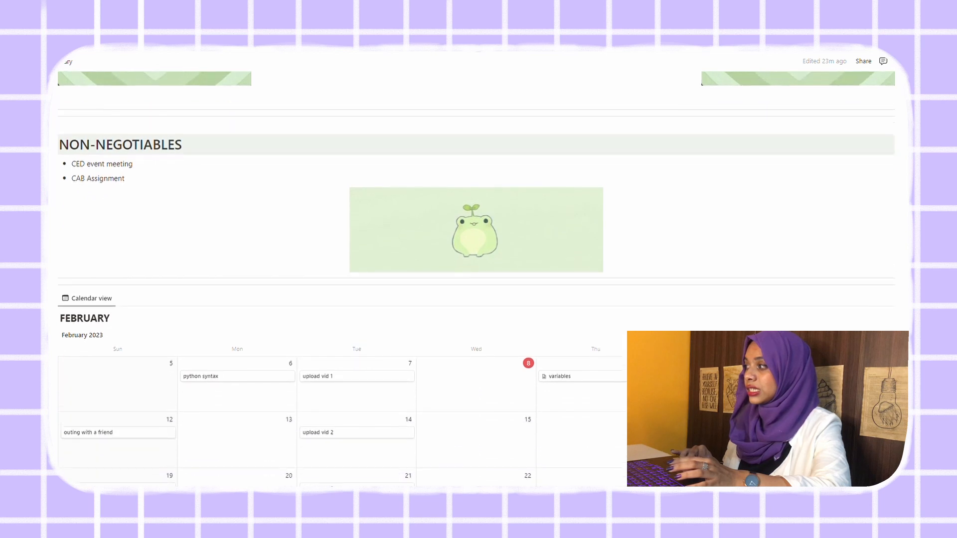
scroll(478, 279, down, 5)
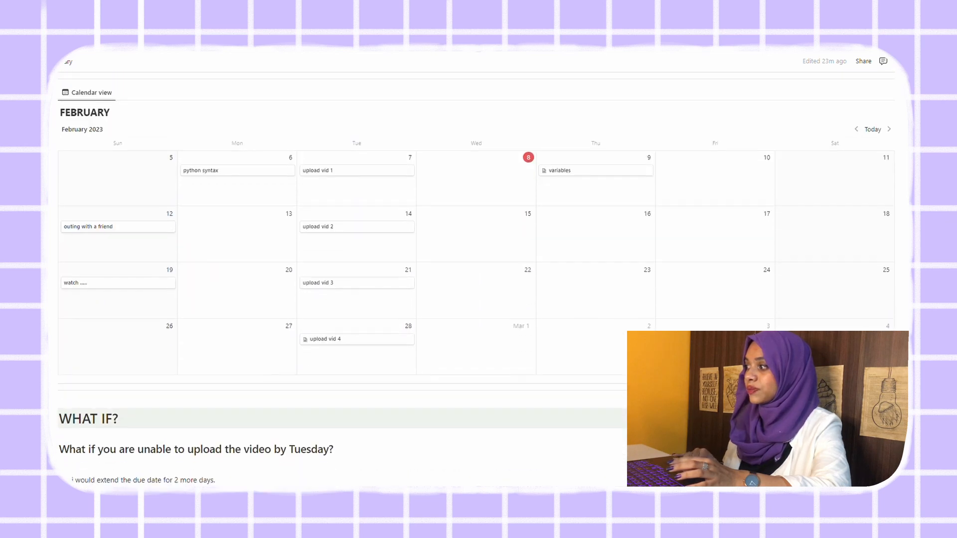
scroll(478, 279, down, 1)
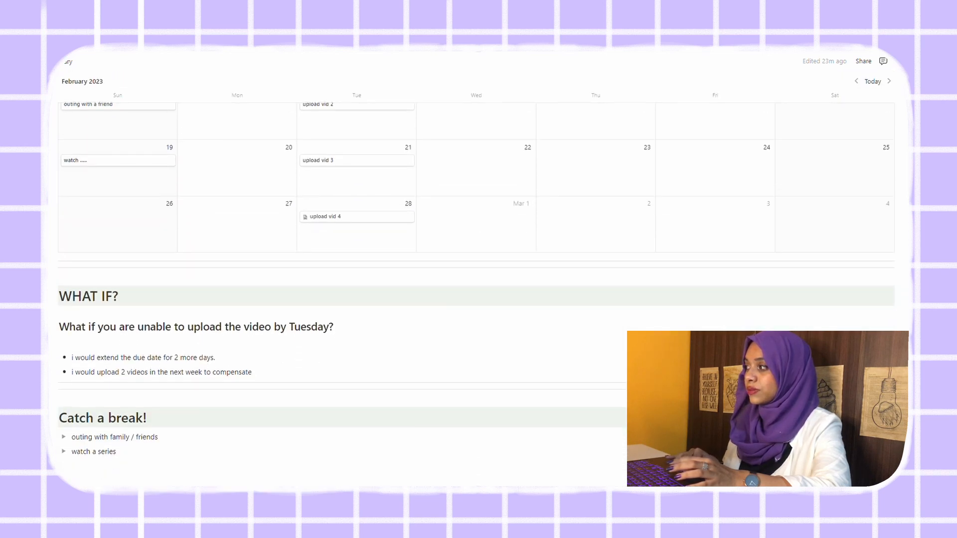